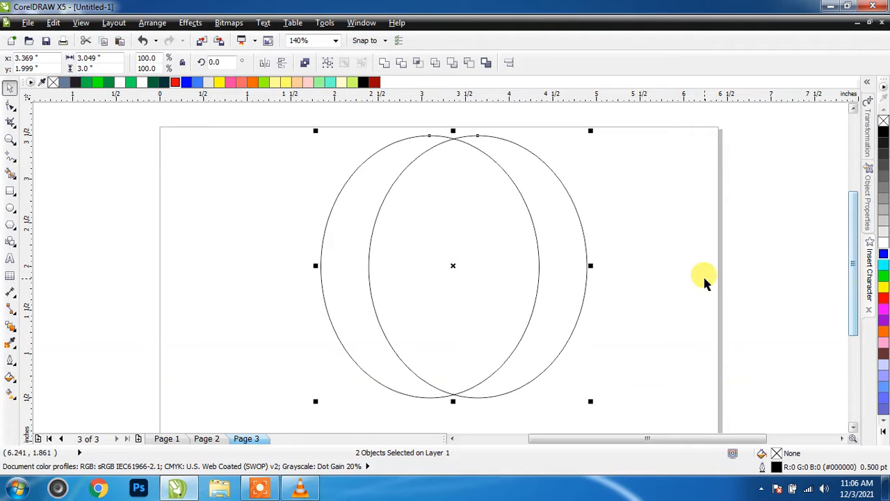
- Group the two overlapping ellipses into one object
click(497, 264)
key(ctrl+a)
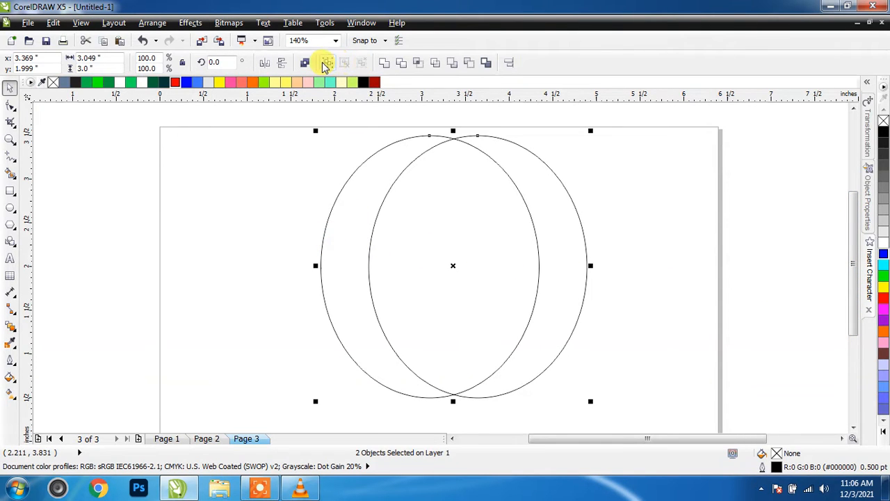
click(326, 63)
click(693, 288)
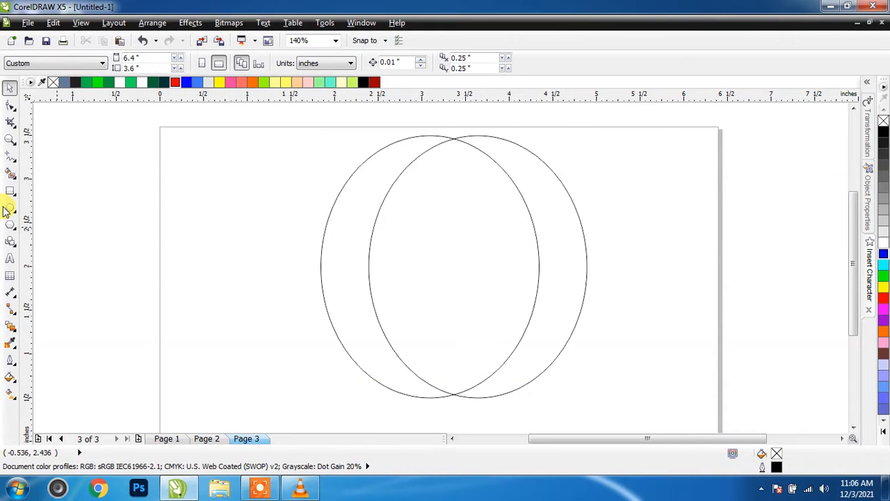
- Draw a straight horizontal line about 4.65 inches long across the ellipses and align it to their vertical centre
click(9, 158)
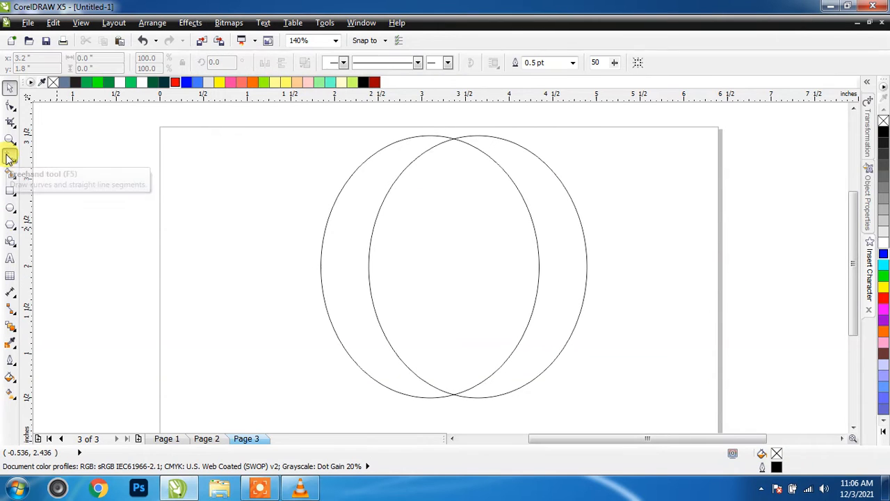
click(245, 248)
ctrl+click(651, 286)
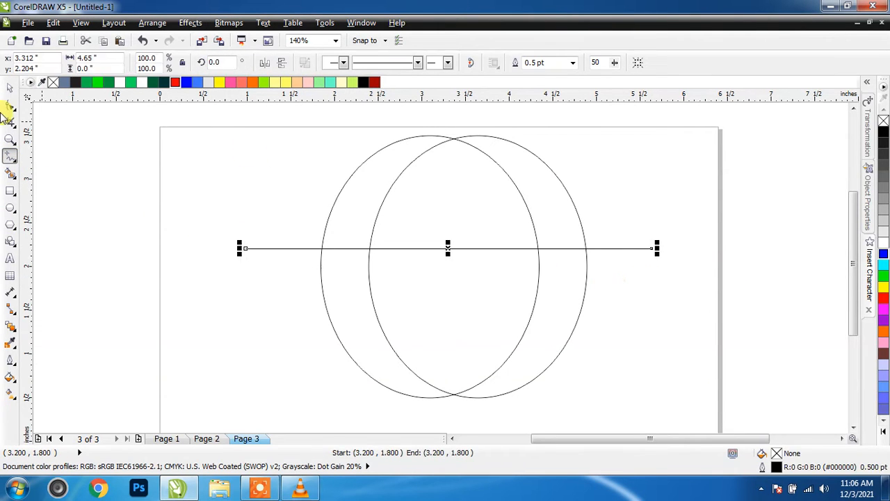
click(9, 90)
shift+click(430, 319)
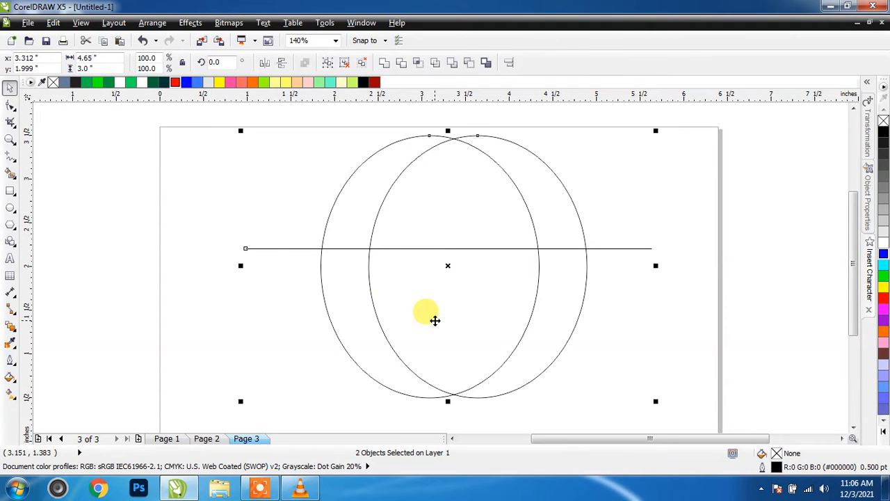
key(e)
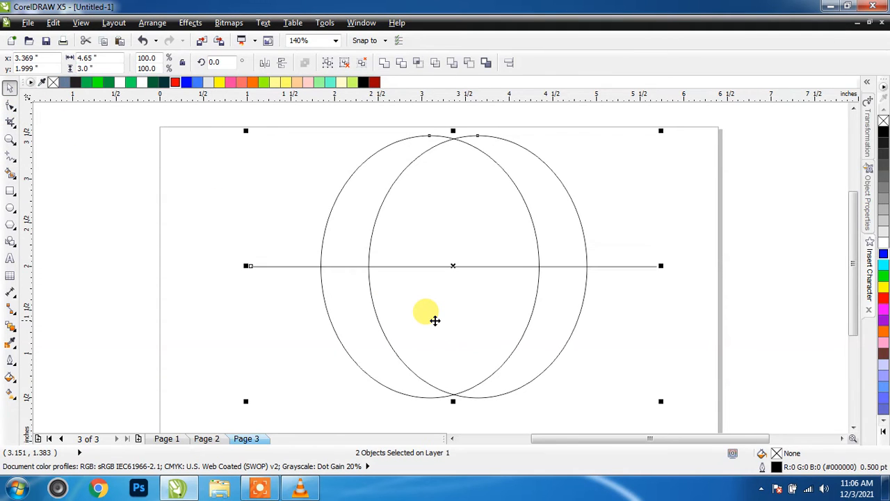
click(706, 320)
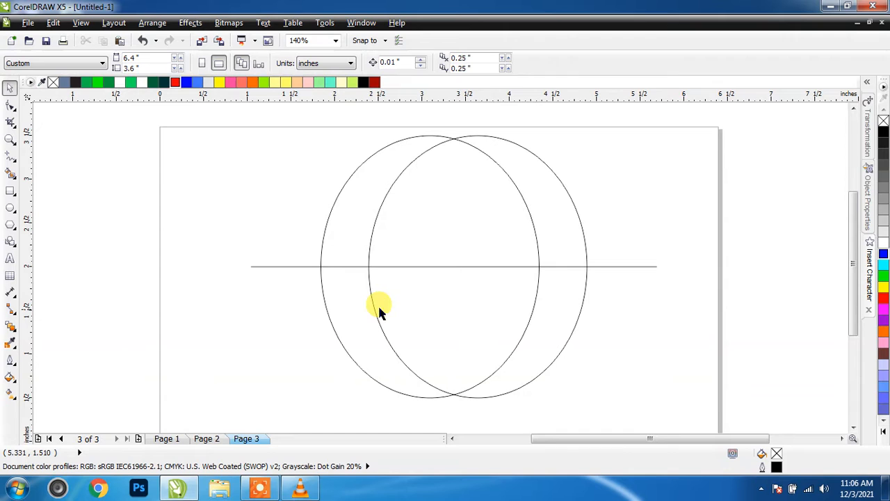
- Draw a rectangle, size it to 5 by 3 inches, and centre it horizontally and vertically on the grouped ellipses
click(11, 192)
drag(135, 177, 381, 282)
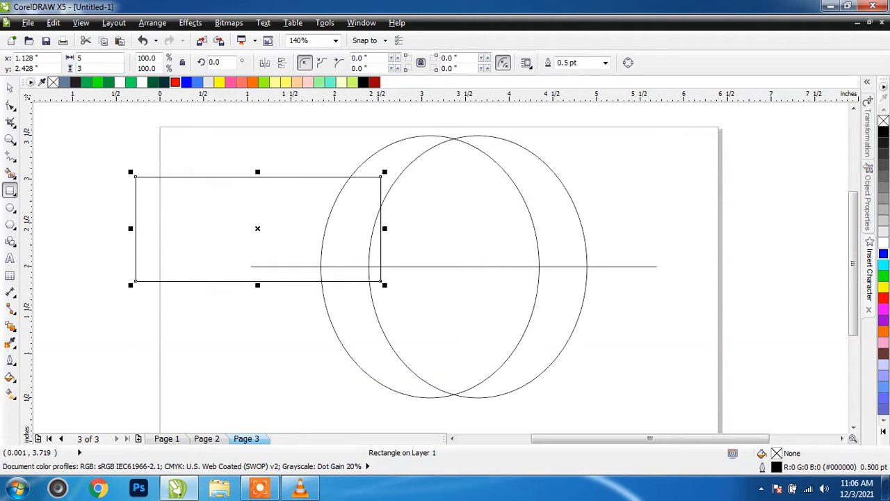
key(Return)
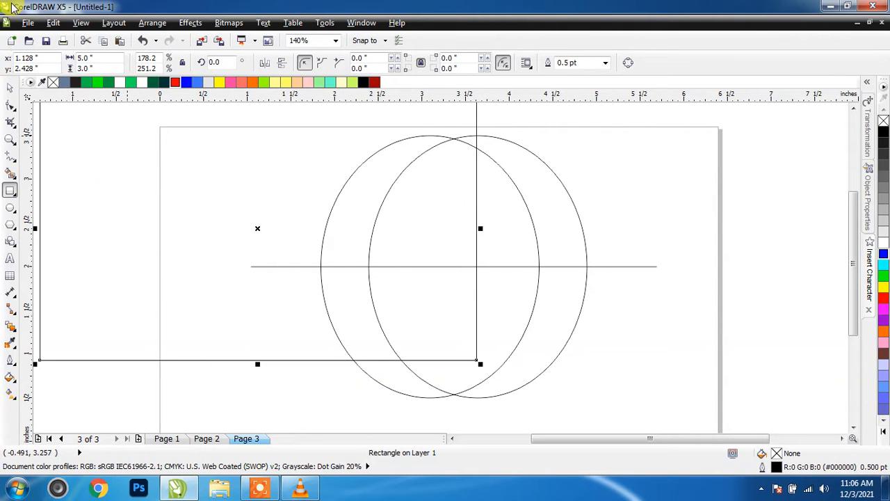
drag(104, 70, 70, 68)
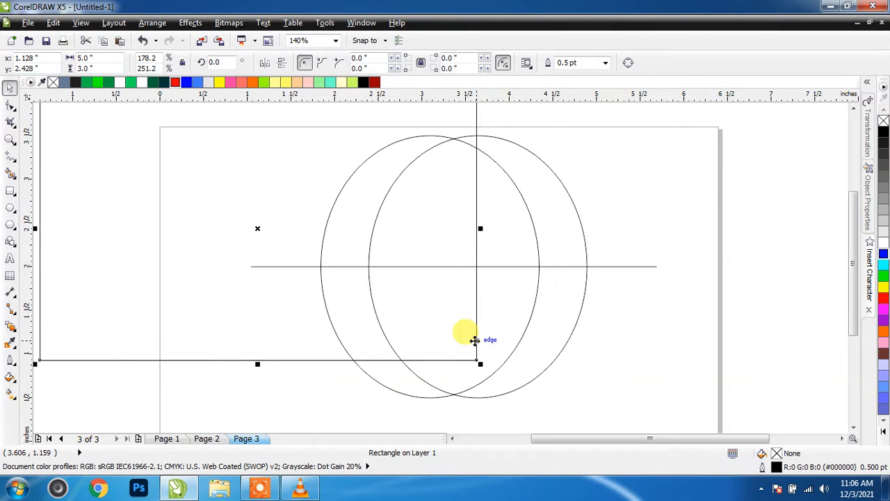
shift+click(553, 343)
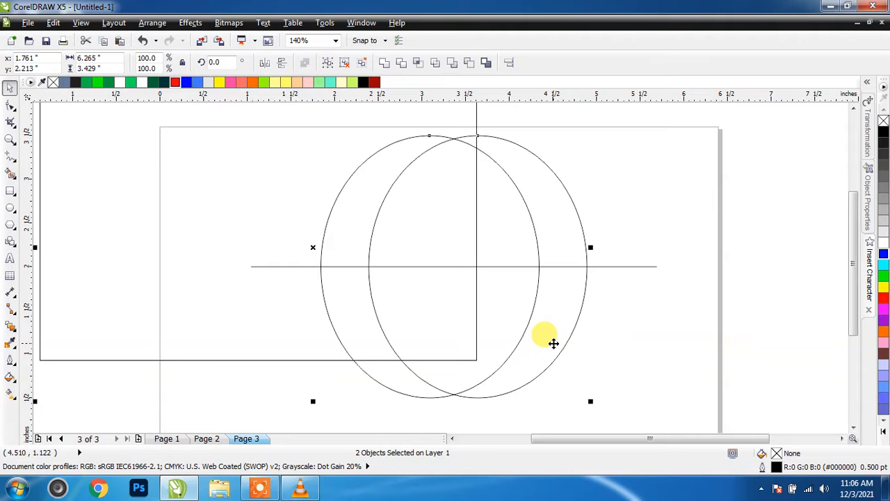
key(c)
key(e)
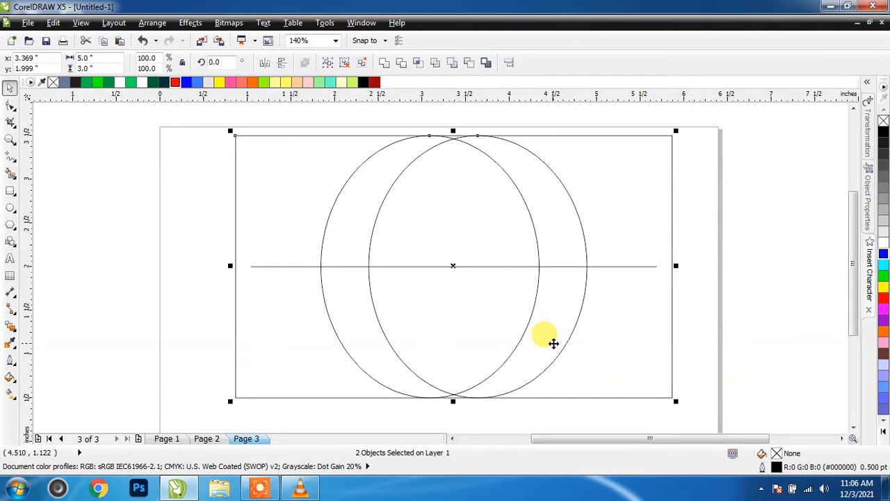
click(754, 298)
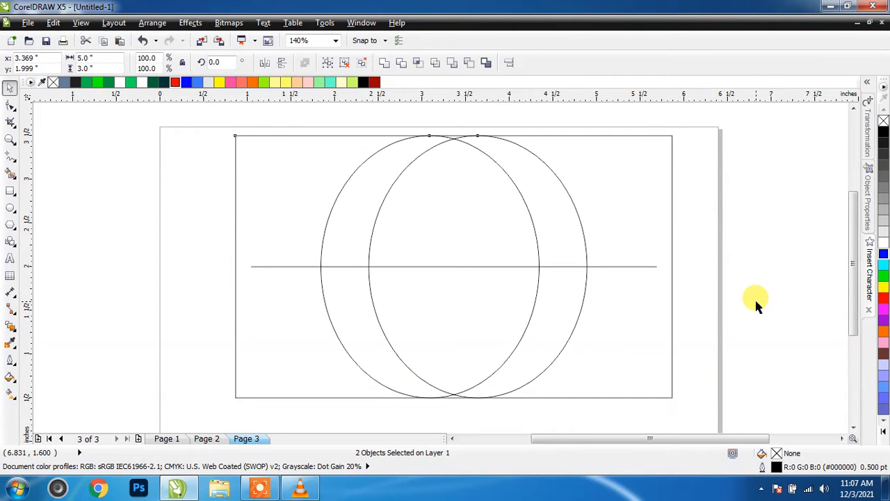
- Smart-fill the small sliver between the ellipses' upper crossing and the rectangle's upper edge in blue-grey
click(10, 142)
drag(379, 122, 531, 180)
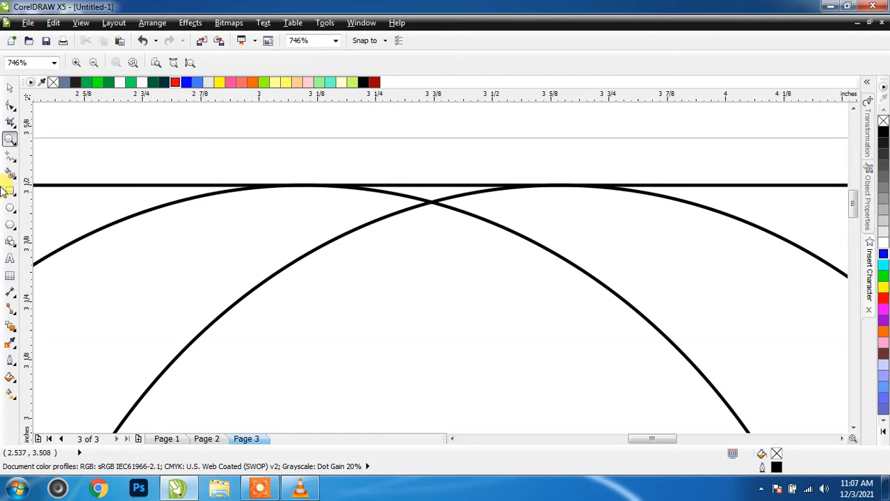
click(9, 174)
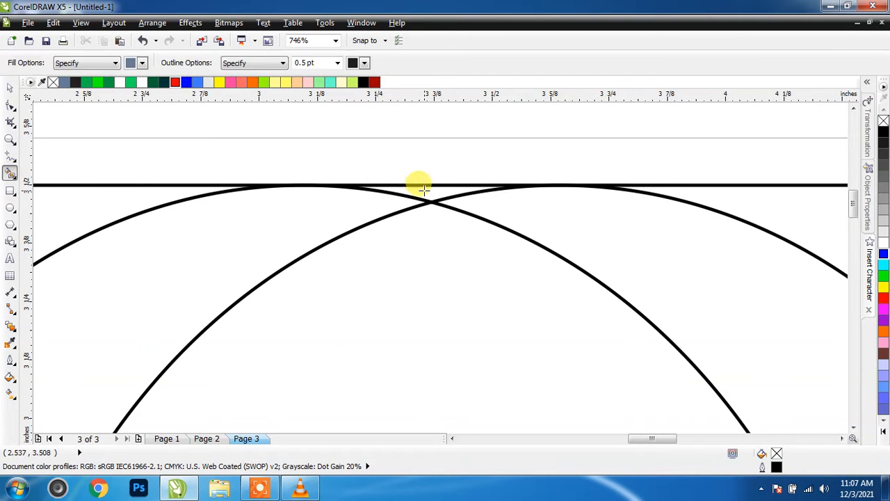
click(424, 188)
- Smart-fill the matching sliver between the ellipses' lower crossing and the rectangle's lower edge in blue-grey
click(10, 139)
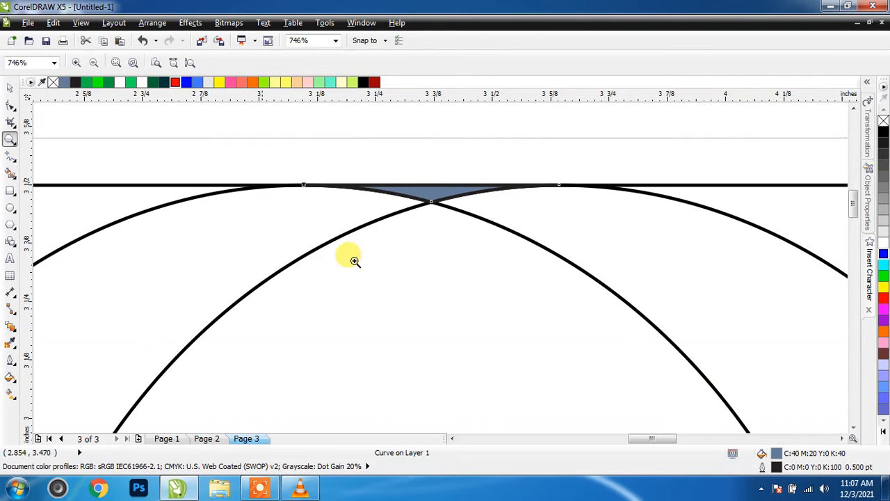
right_click(354, 260)
drag(388, 347, 506, 417)
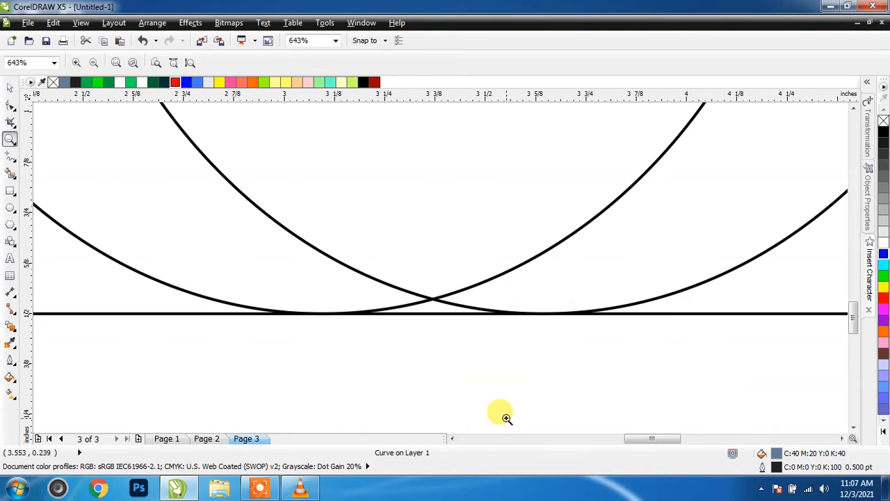
click(12, 173)
click(452, 306)
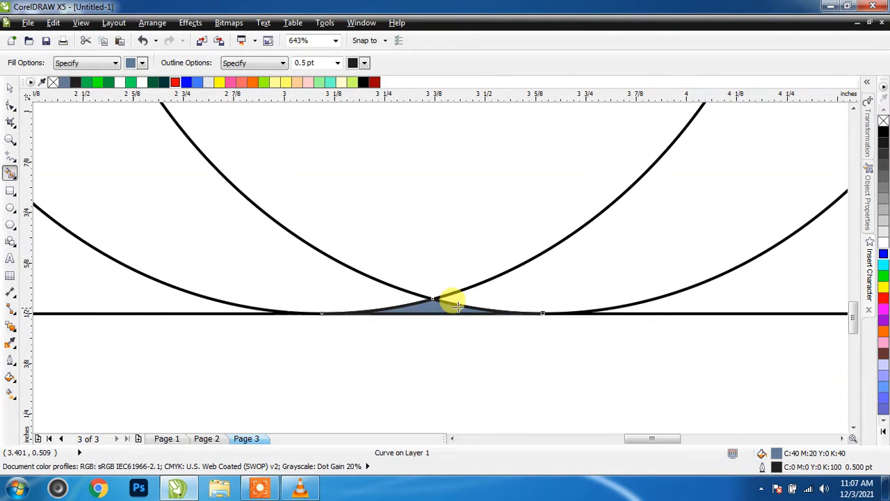
- Smart-fill the upper and lower halves of both outer crescents in the same blue-grey
click(10, 140)
right_click(438, 230)
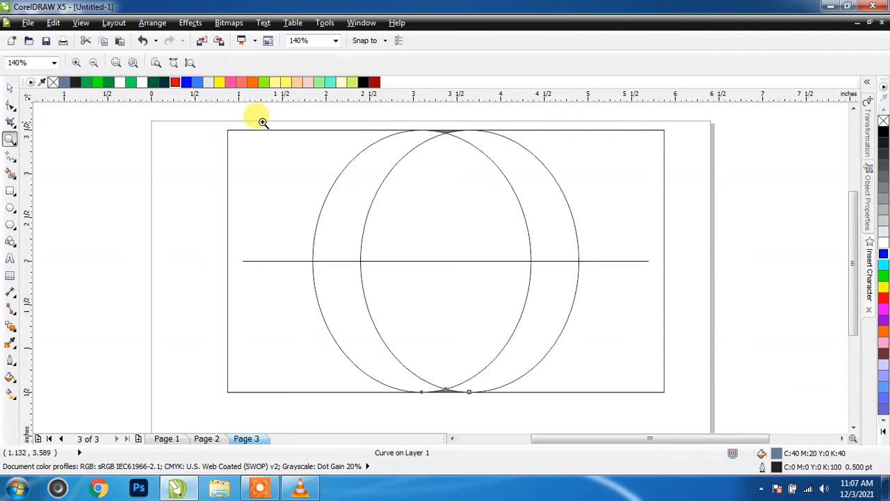
mouse_move(256, 130)
mouse_down()
mouse_move(628, 372)
mouse_move(628, 407)
mouse_up()
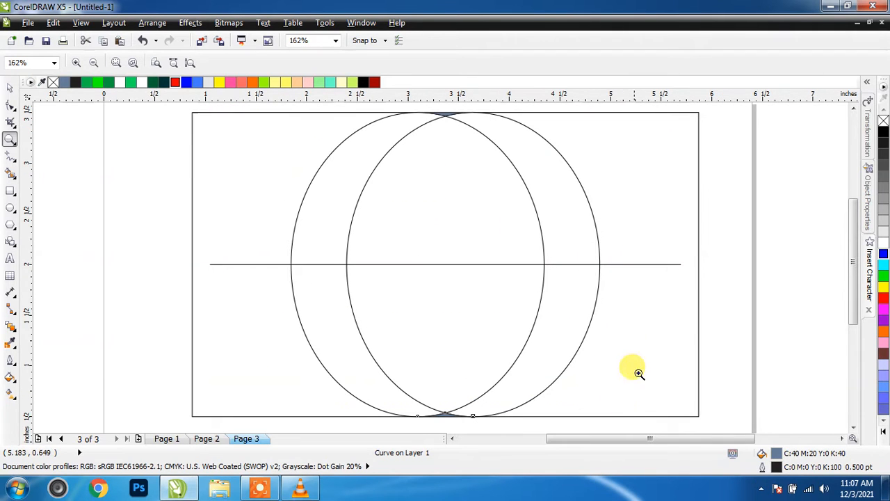
click(17, 175)
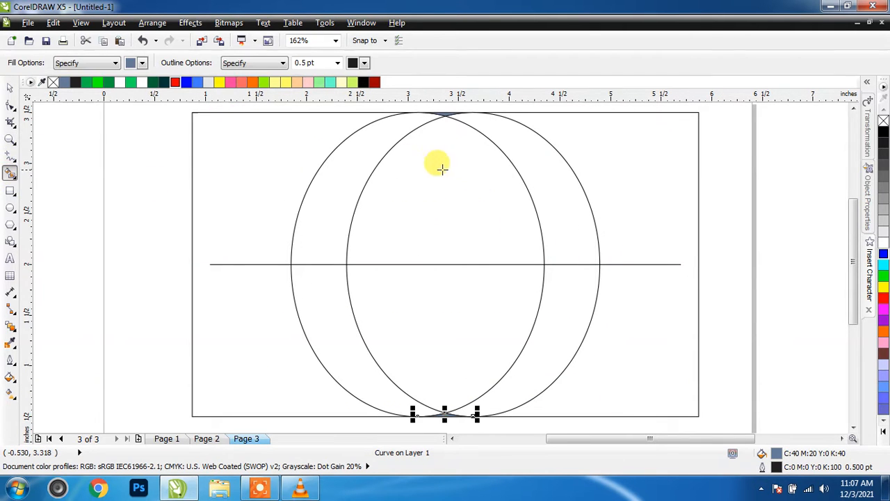
click(366, 152)
click(333, 310)
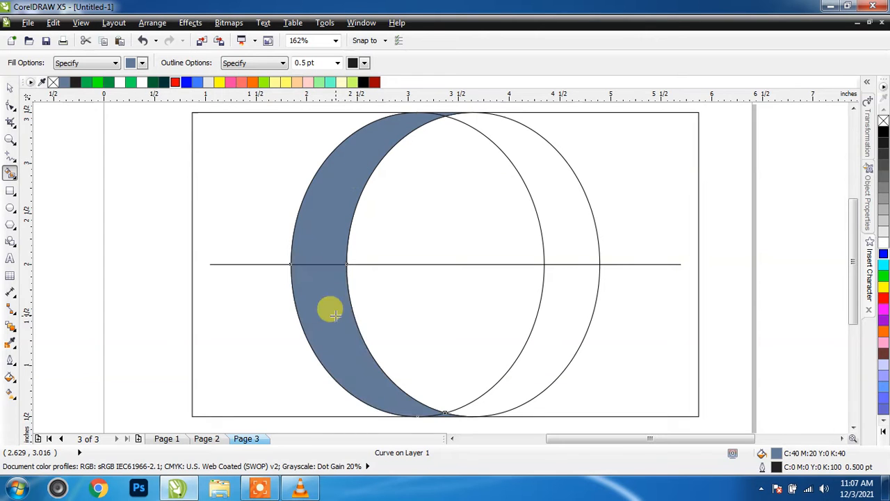
click(569, 308)
click(562, 191)
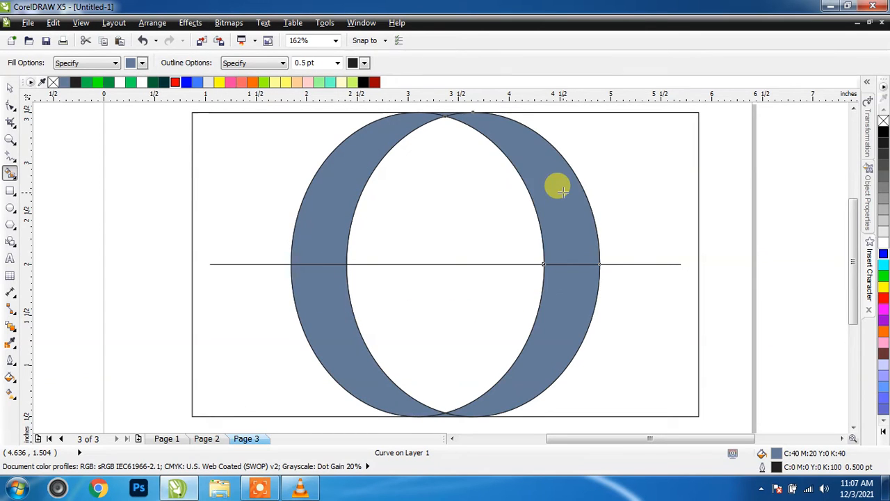
- Delete the construction rectangle, horizontal line and grouped ellipses, keeping only the filled pieces
click(12, 88)
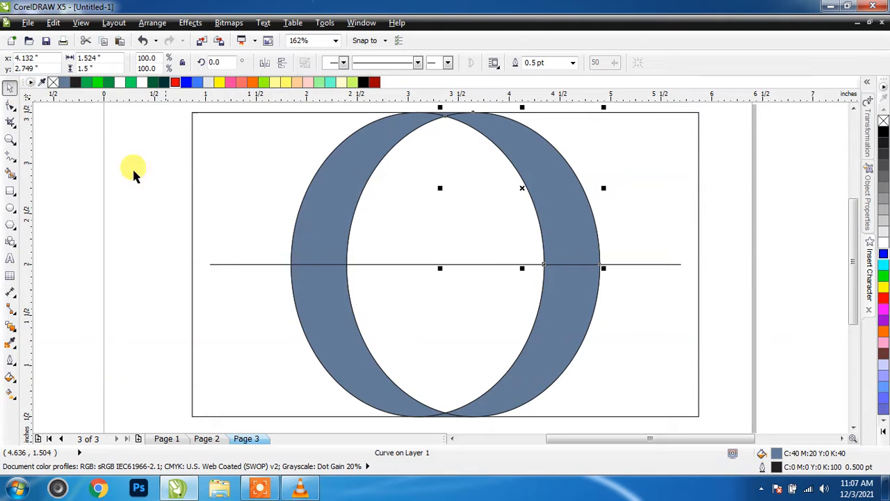
click(205, 171)
key(Delete)
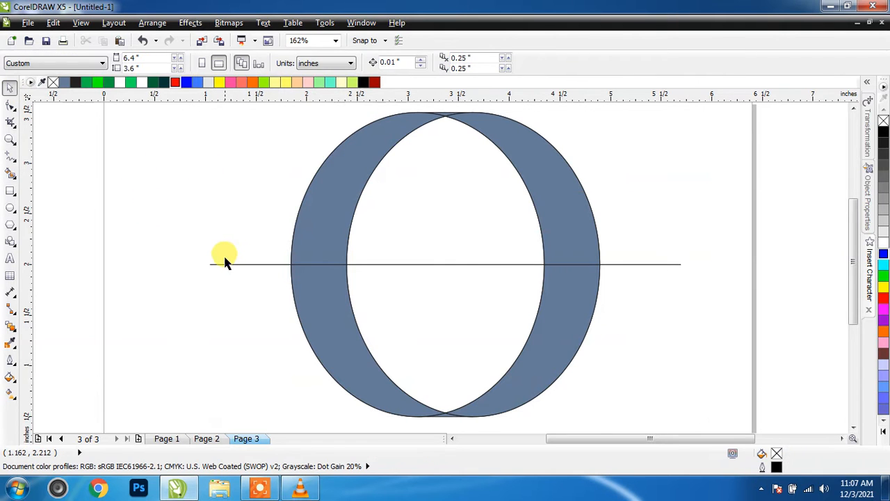
click(223, 264)
key(Delete)
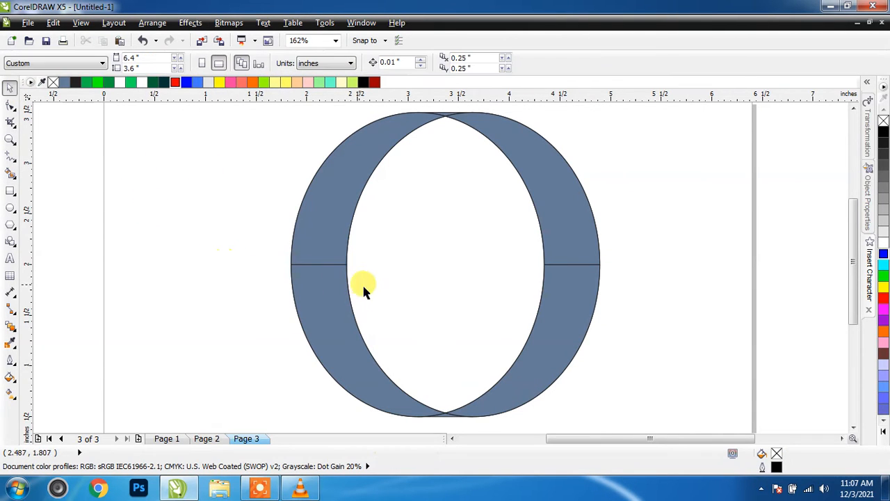
drag(519, 311, 192, 298)
key(Delete)
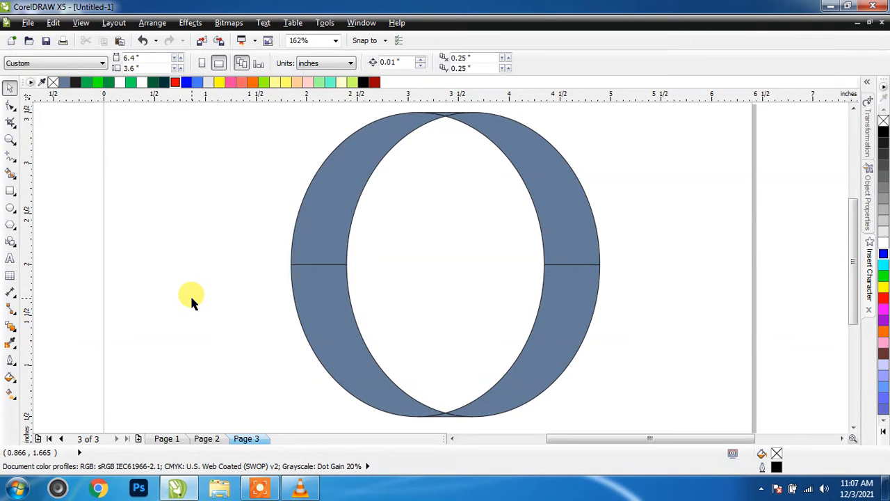
- Weld the bottom sliver to the lower-right crescent piece
click(445, 417)
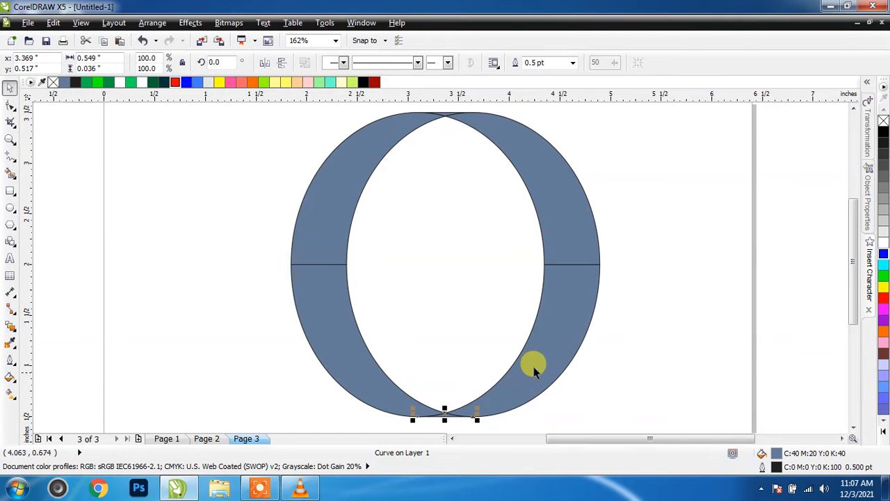
shift+click(522, 311)
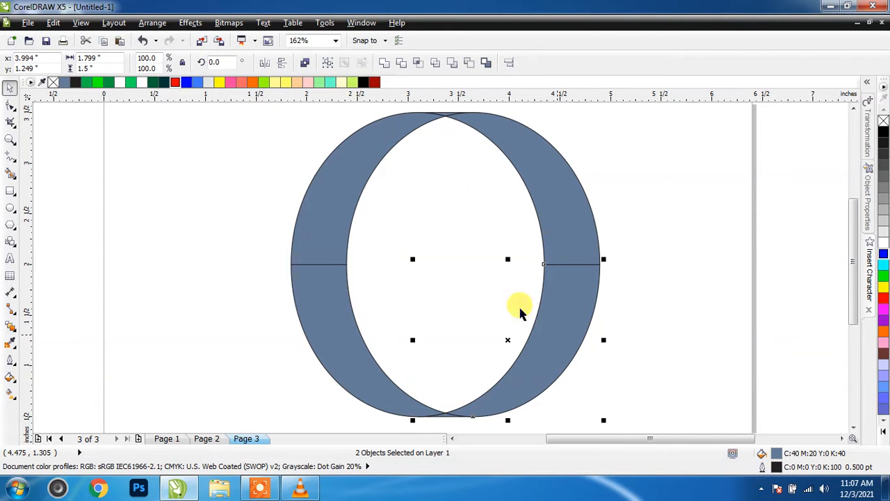
click(384, 64)
click(661, 206)
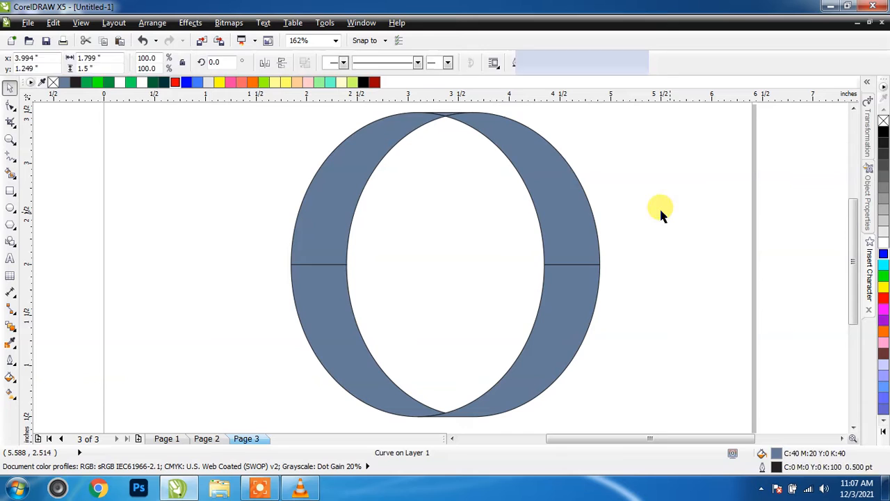
- Weld the top sliver to the upper-right crescent piece
click(445, 118)
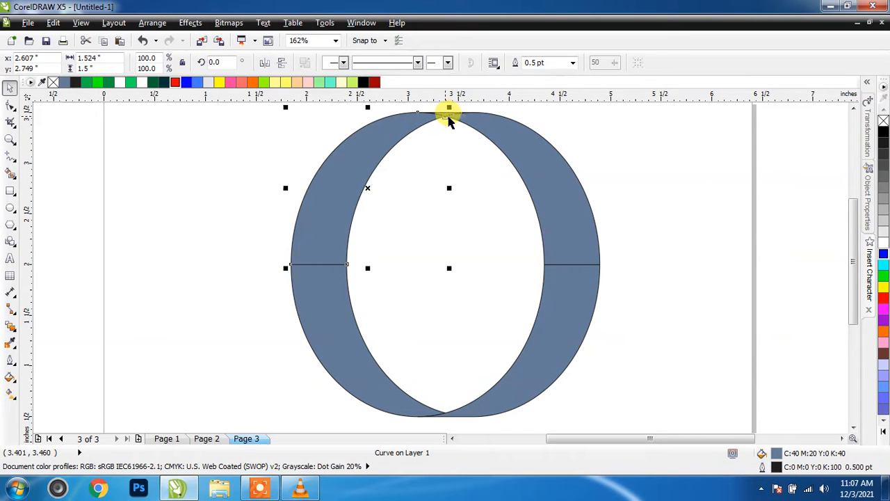
click(439, 122)
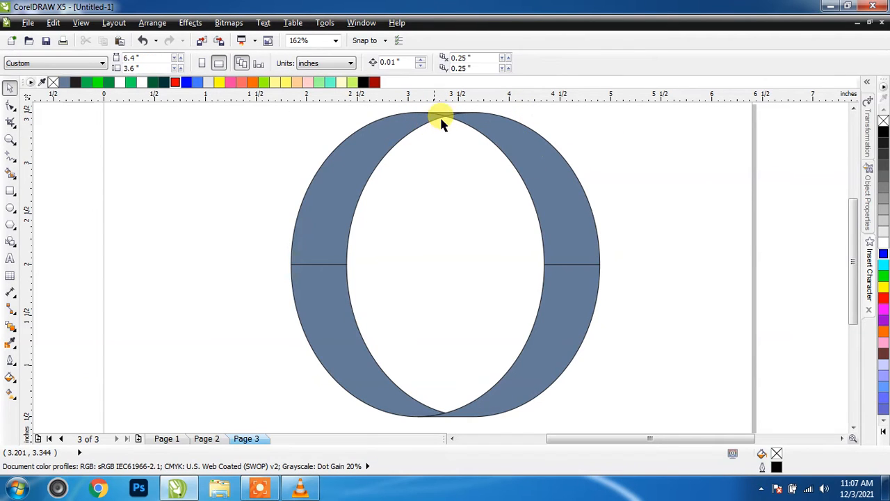
click(445, 114)
shift+click(527, 153)
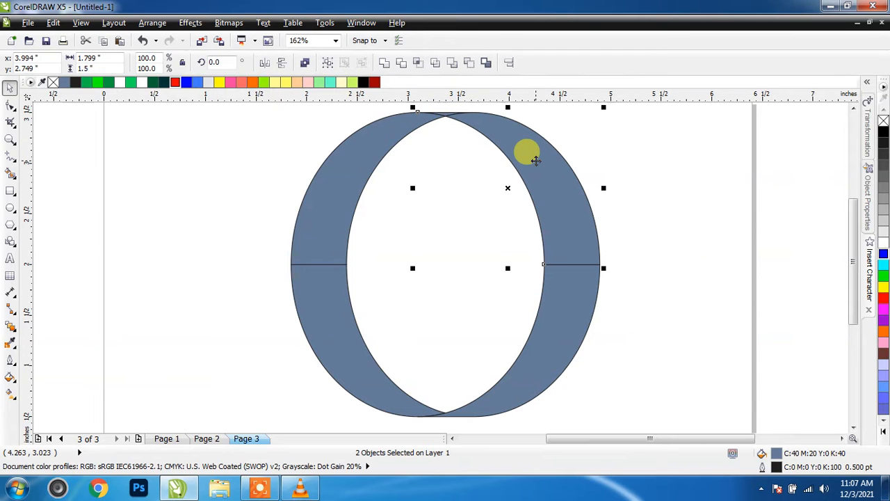
click(399, 63)
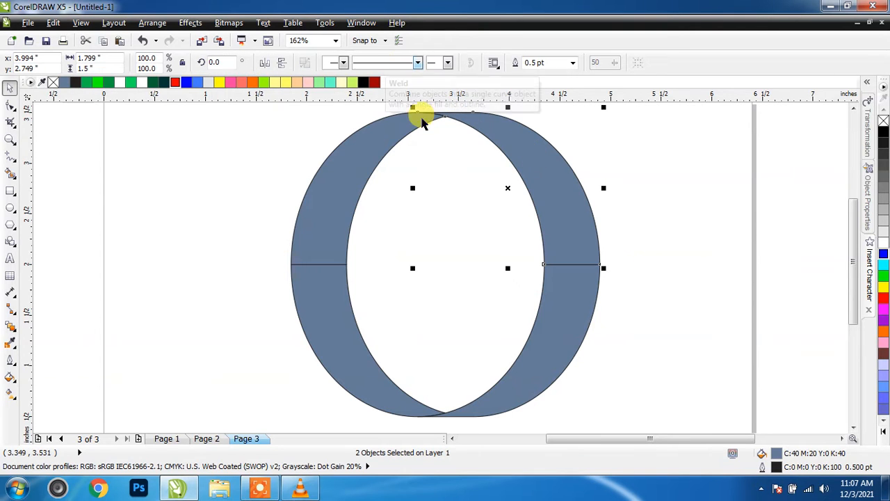
click(661, 278)
- Weld the lower and upper halves of the left crescent into one piece
click(354, 364)
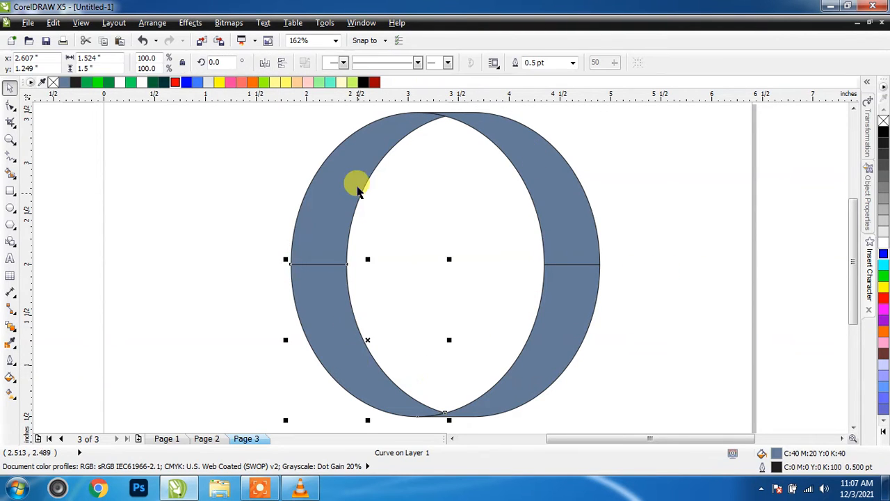
shift+click(341, 156)
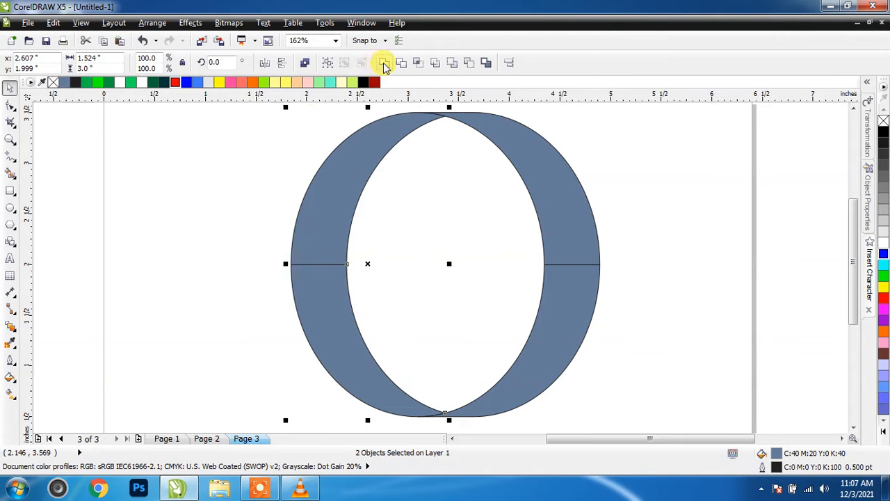
click(385, 63)
click(645, 363)
- Duplicate the lower-right crescent piece in place and mirror the copy horizontally
click(562, 338)
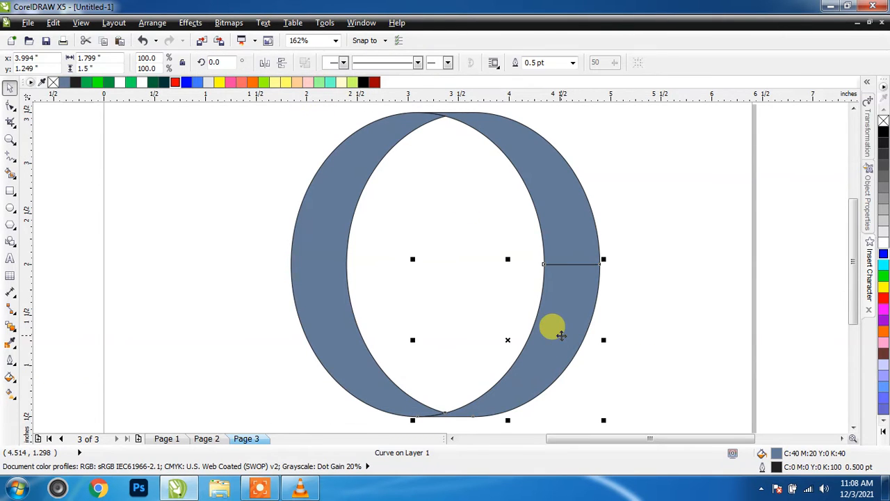
click(54, 23)
click(73, 101)
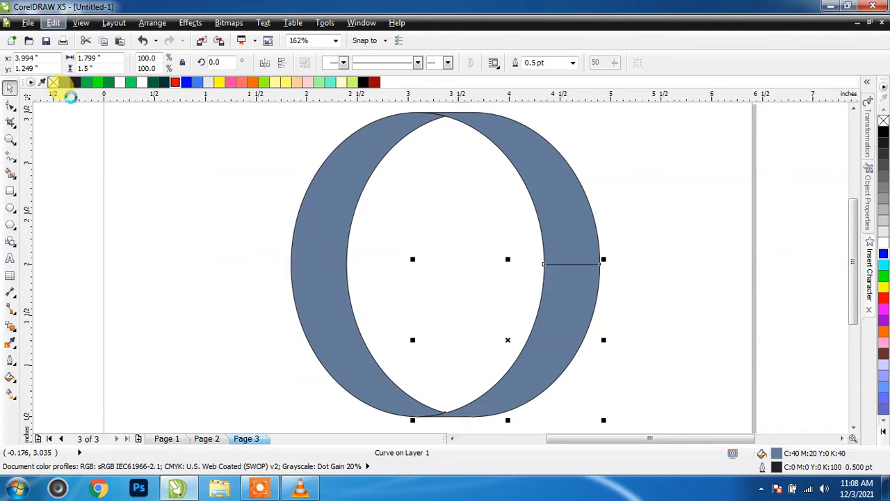
click(54, 23)
click(70, 115)
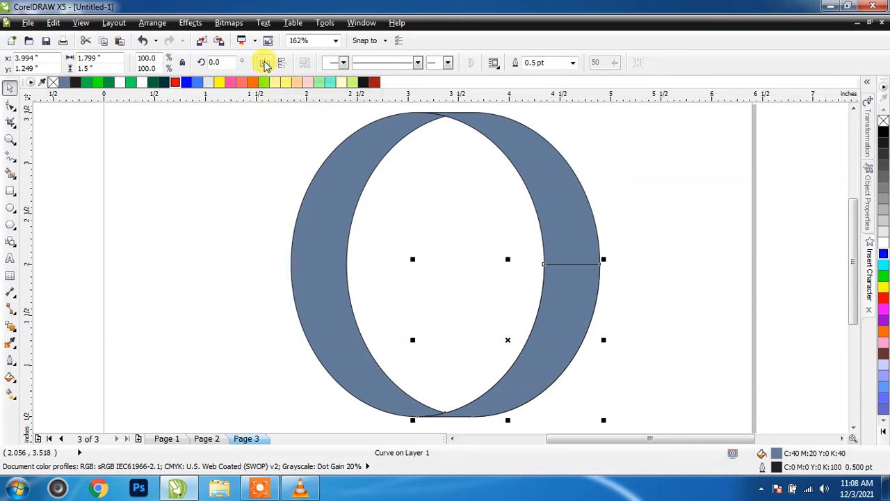
click(265, 63)
click(282, 62)
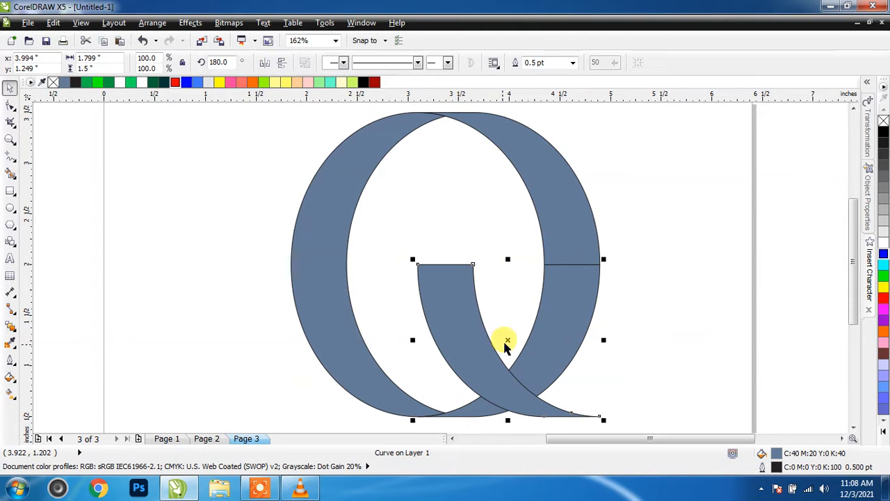
- Move the mirrored copy so its flat upper edge snaps exactly onto the bottom edge of the upper-right crescent
drag(507, 338, 641, 337)
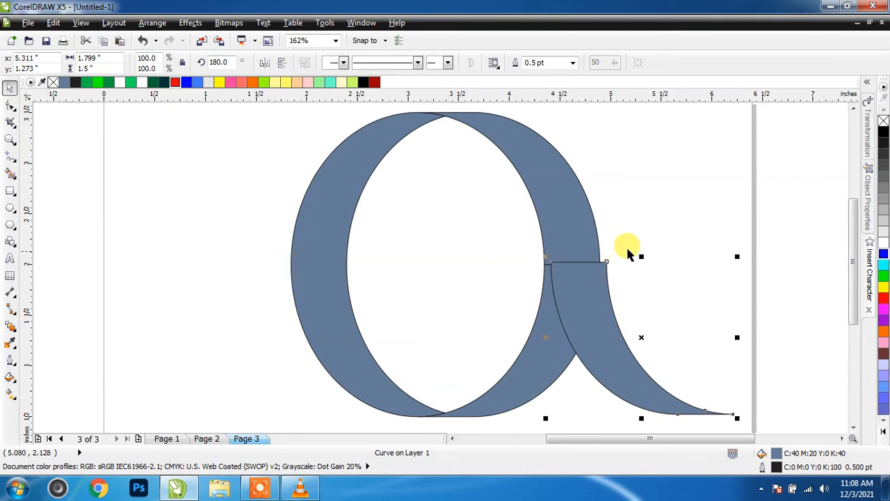
key(F2)
drag(733, 206, 643, 315)
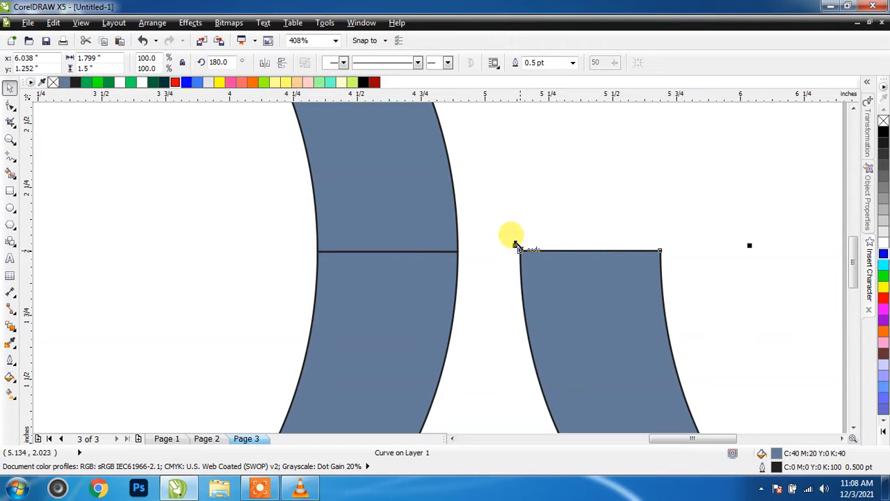
drag(520, 249, 320, 251)
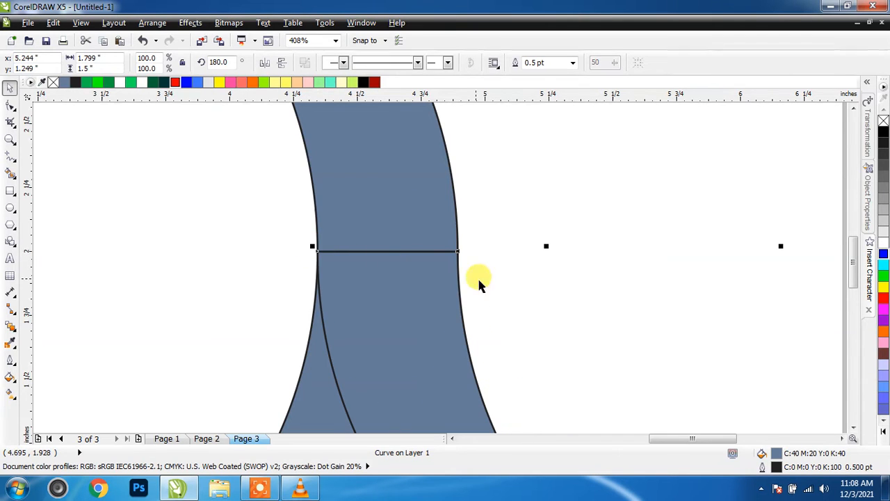
click(399, 291)
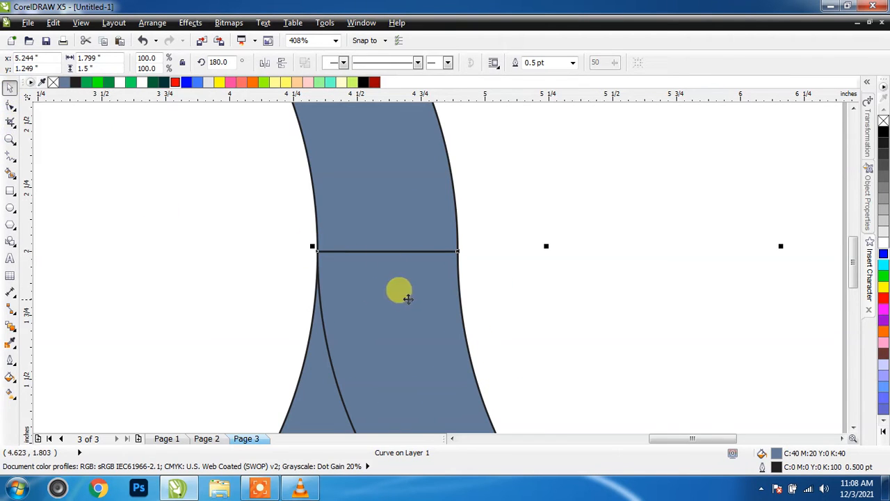
key(z)
right_click(411, 294)
key(space)
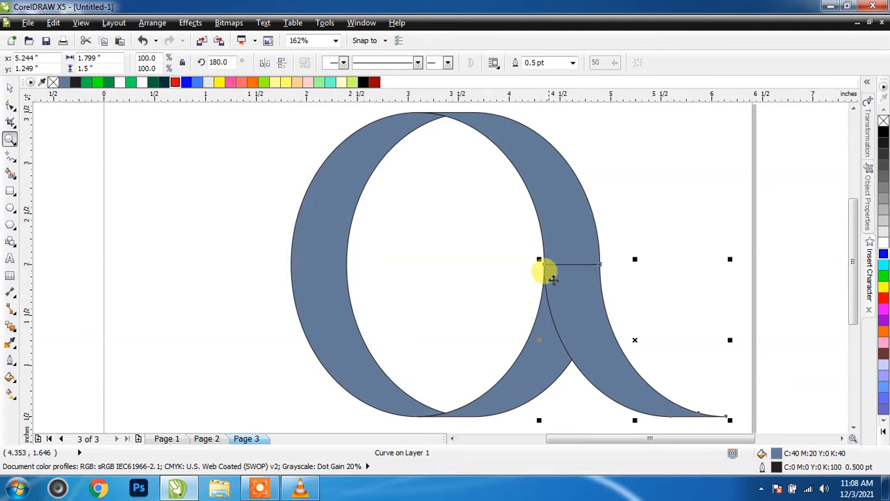
- Weld the upper-right crescent and the mirrored tail into a single S-shaped piece
click(554, 202)
shift+click(616, 369)
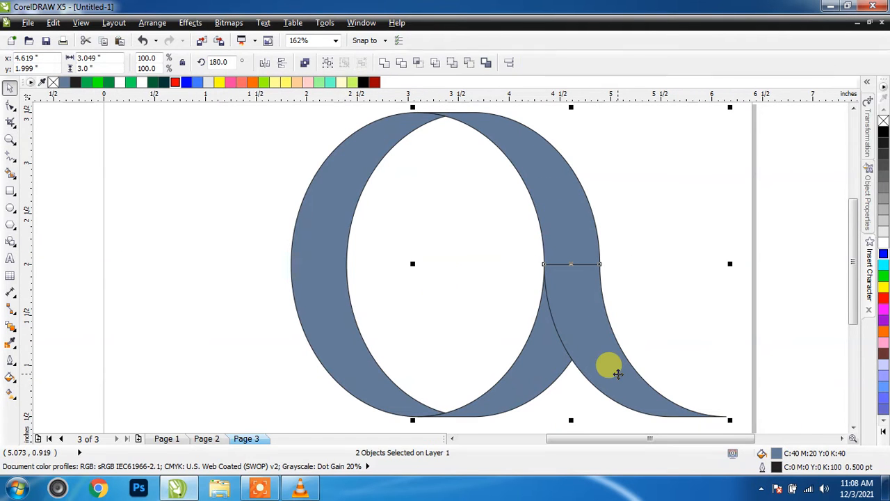
drag(556, 263, 258, 302)
key(ctrl+z)
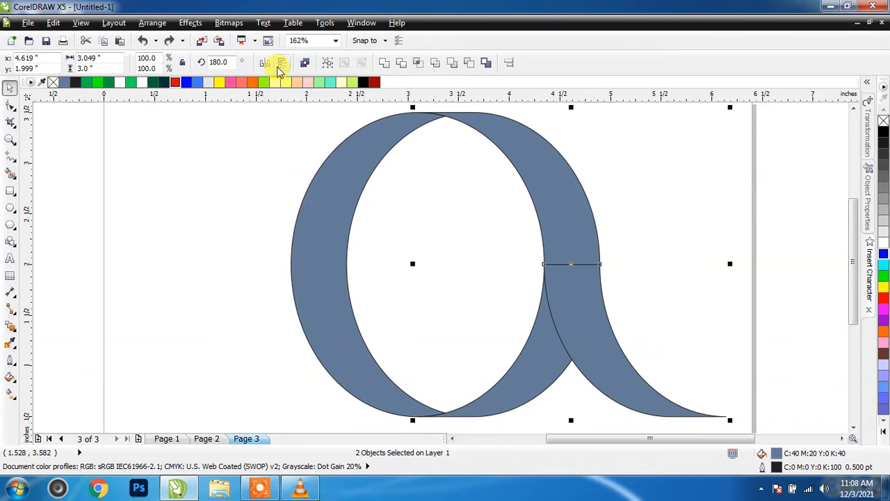
click(376, 64)
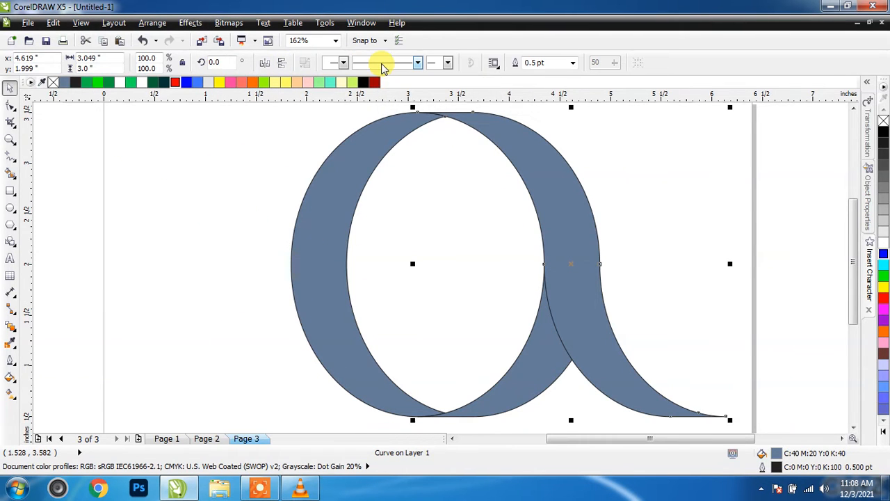
click(737, 337)
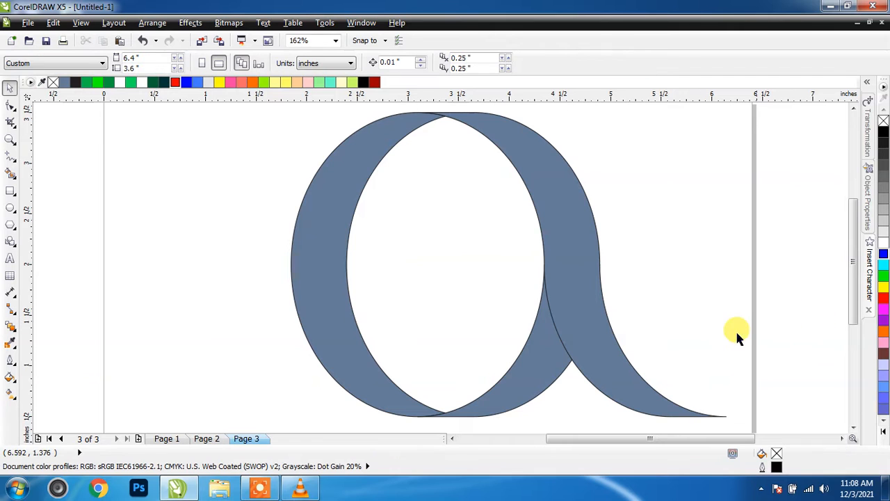
- Apply a linear fountain fill down the S-shaped piece, from bright green at the top to dark green at the tail
key(z)
scroll(457, 294, down, 1)
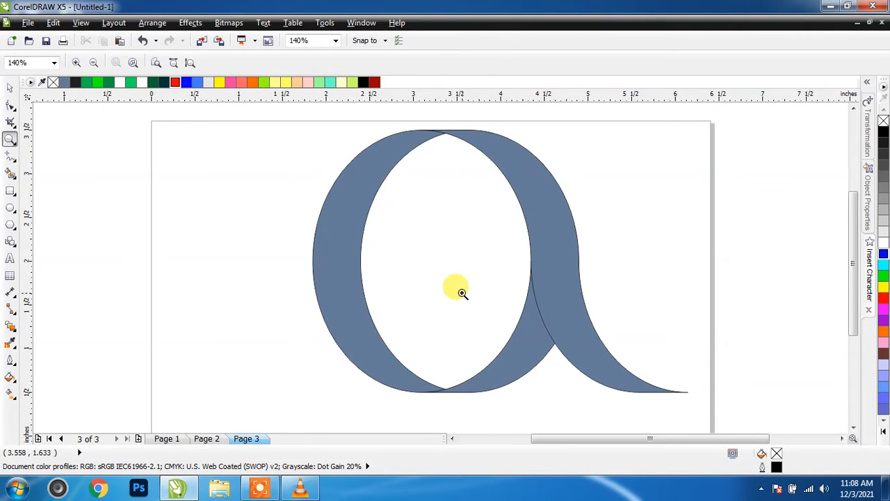
key(space)
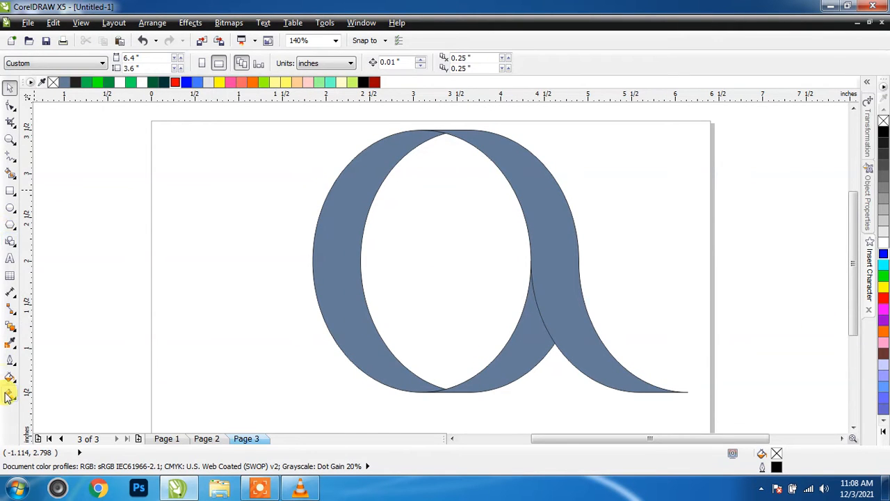
click(568, 301)
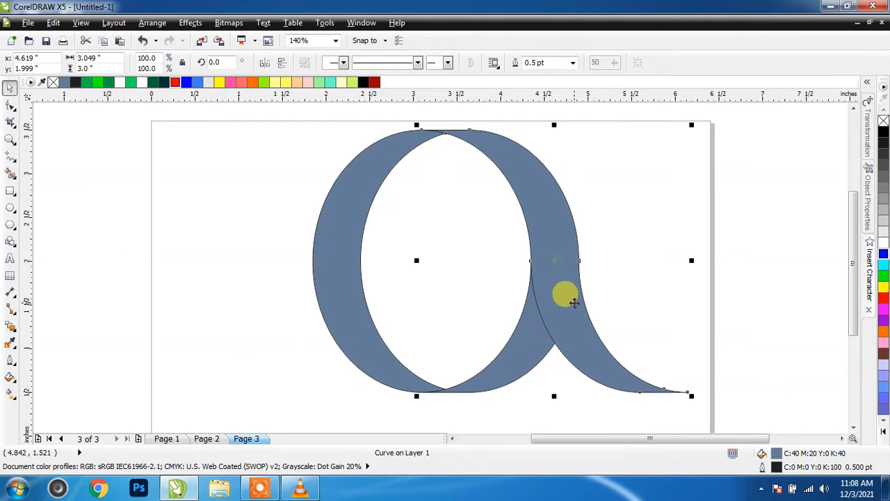
click(10, 393)
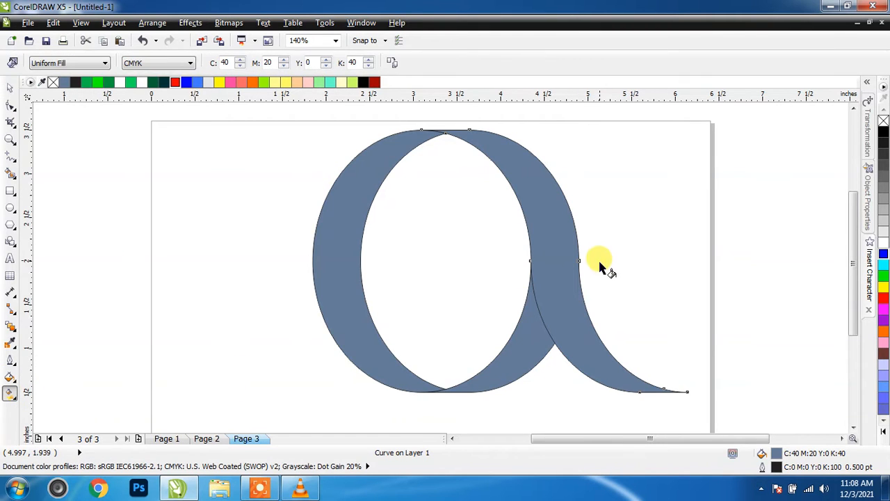
drag(509, 134, 666, 402)
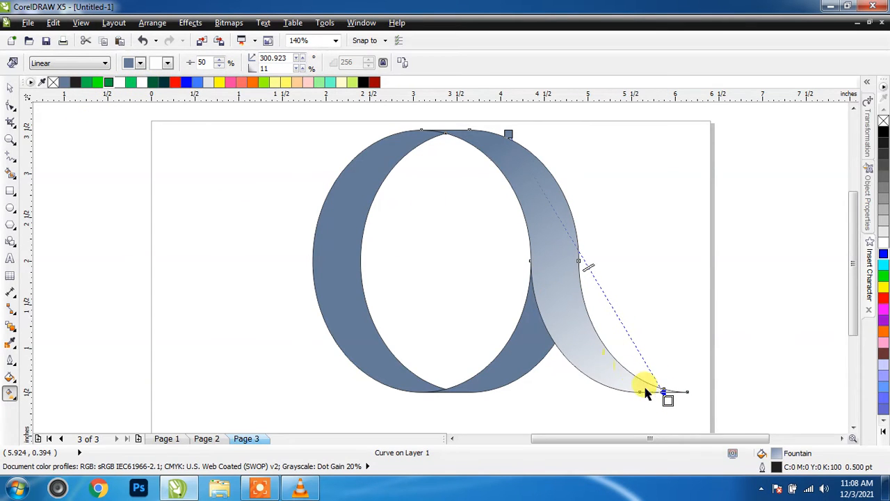
drag(669, 404, 667, 400)
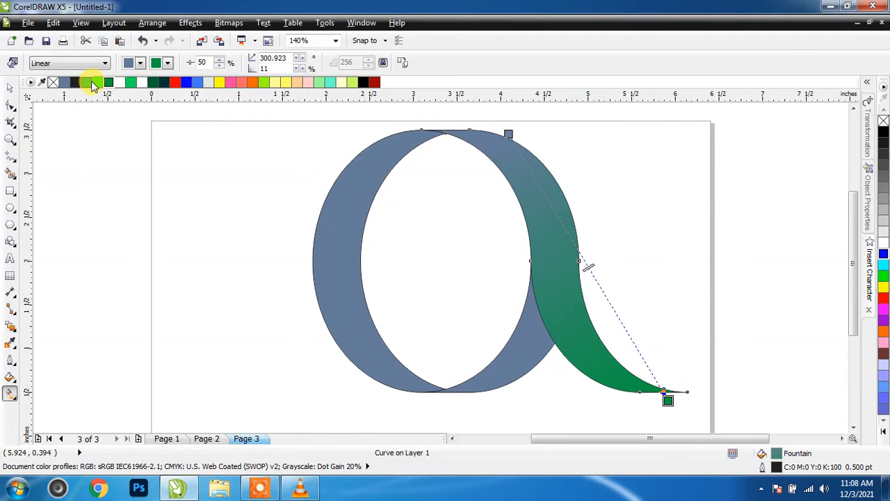
drag(97, 84, 471, 130)
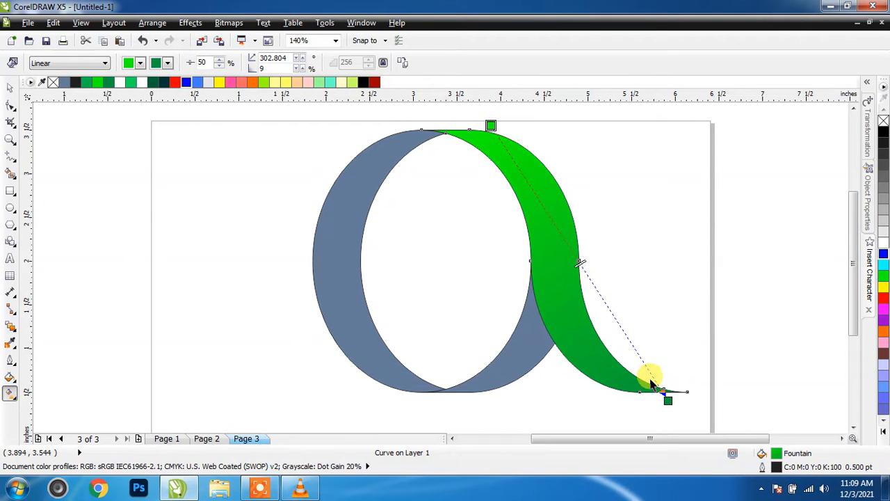
- Recolour the S-shaped piece's gradient from light blue at the top to blue at the tail, with the midpoint at 26%
drag(669, 405, 668, 402)
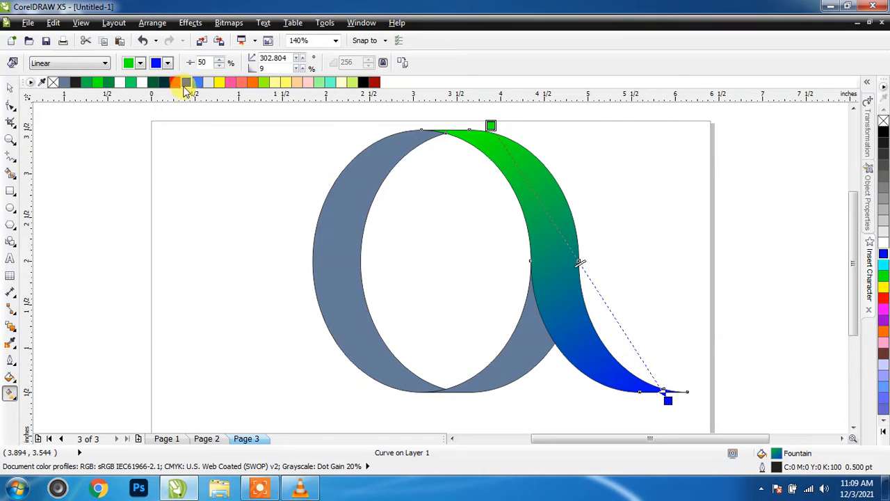
drag(196, 83, 491, 128)
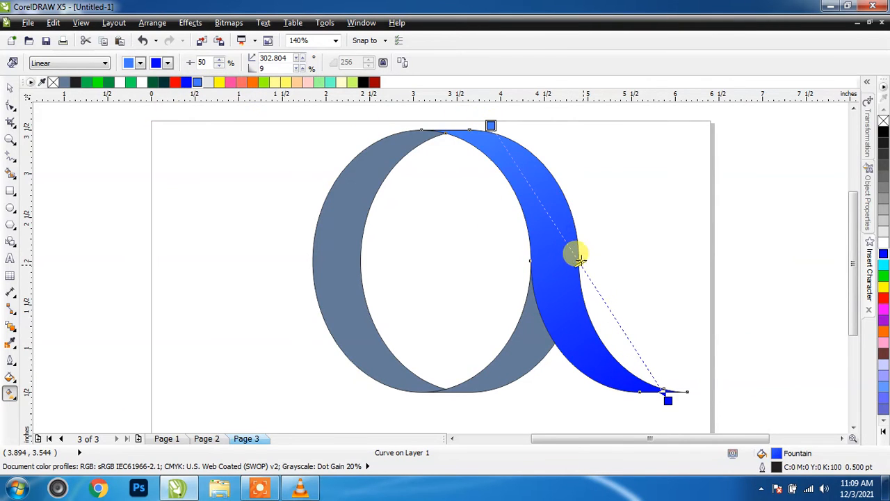
drag(580, 259, 548, 213)
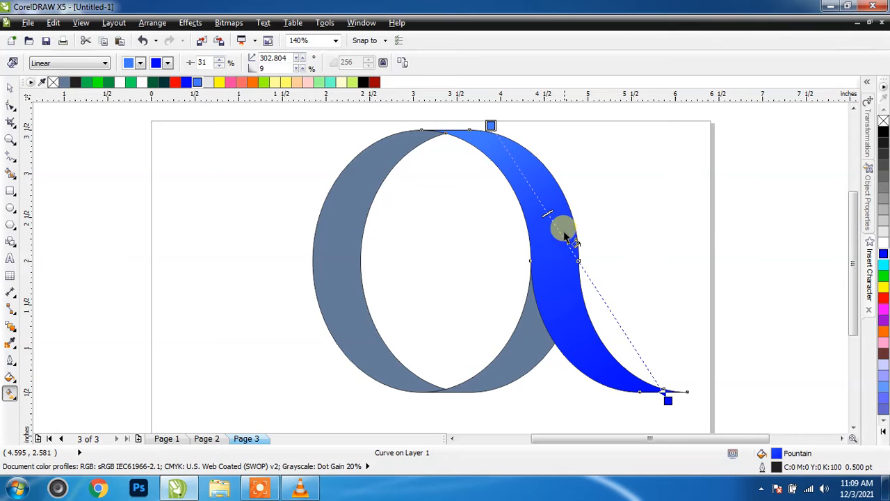
drag(538, 196, 538, 198)
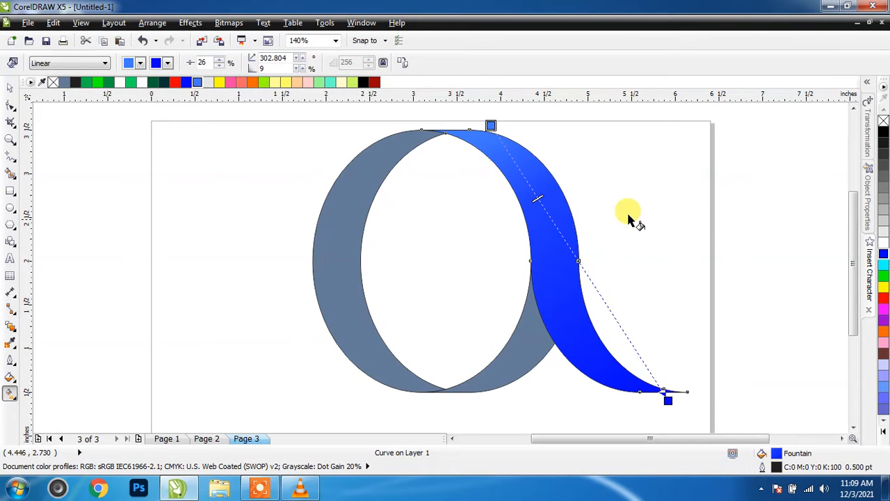
click(12, 87)
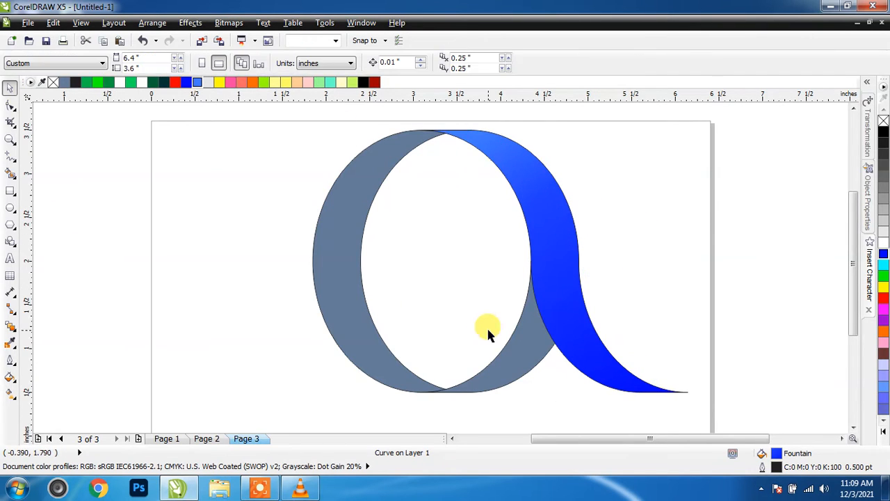
- Give the lower-right crescent piece a linear fountain fill from blue at the bottom to black where it passes under the tail
drag(486, 334, 400, 335)
key(ctrl+z)
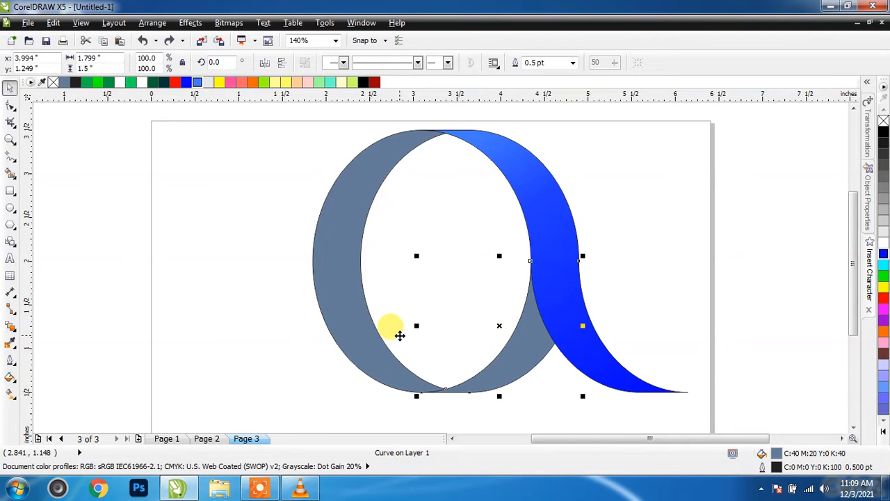
click(12, 394)
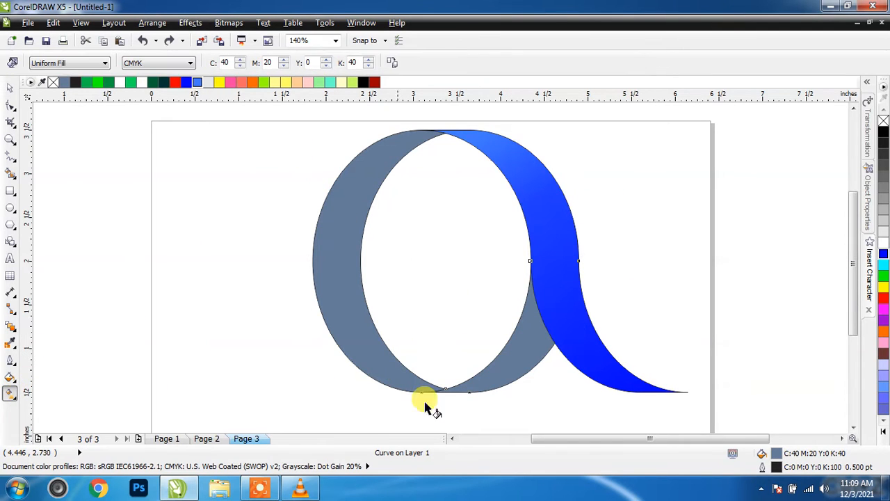
drag(461, 395, 555, 297)
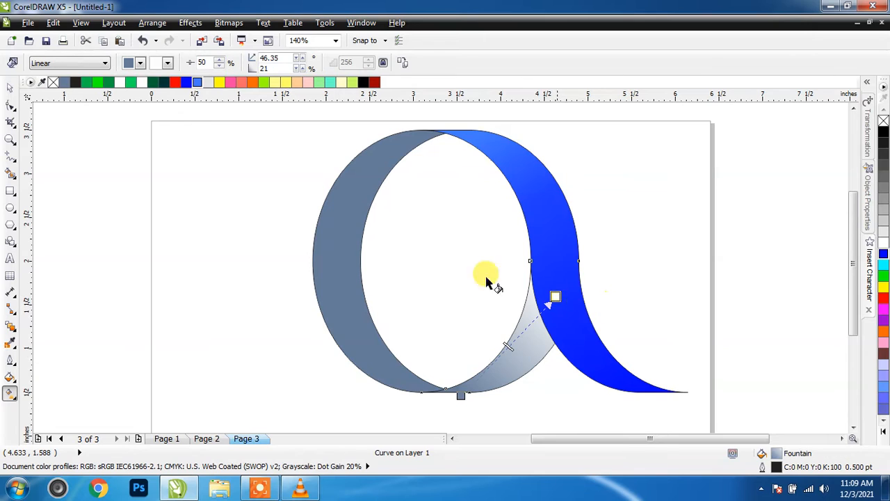
drag(543, 267, 554, 296)
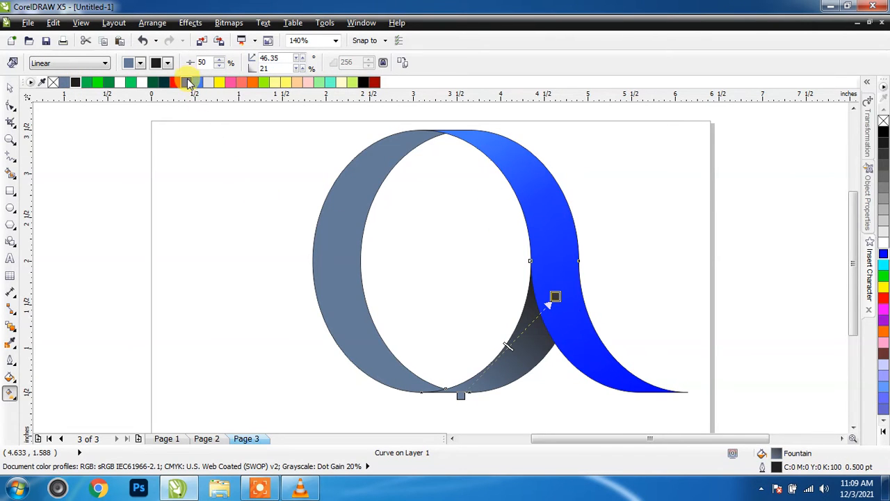
drag(461, 402, 459, 395)
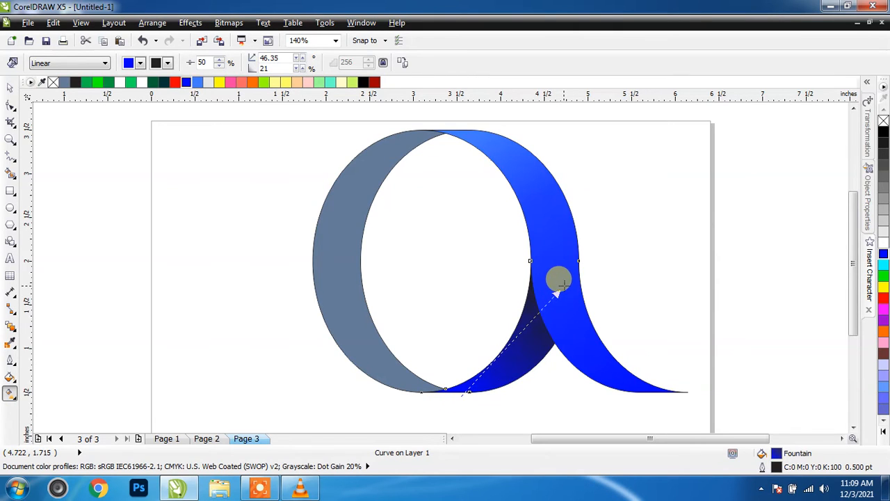
click(10, 89)
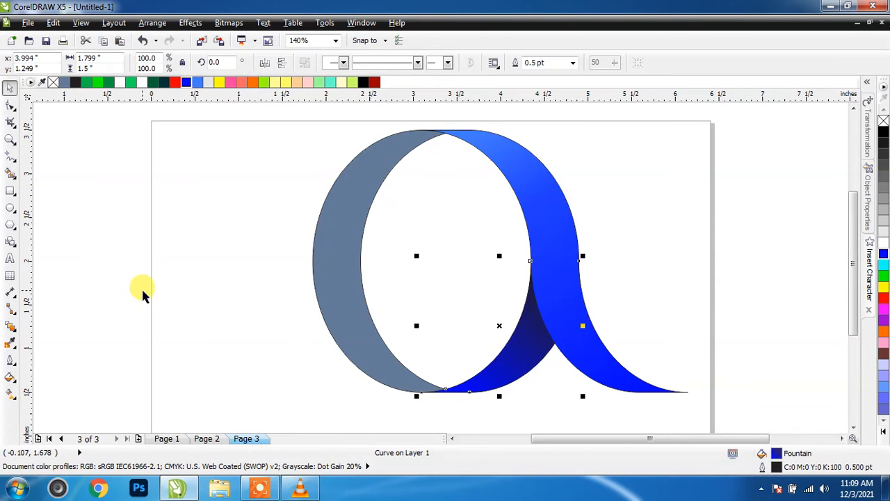
click(142, 293)
- Give the left crescent a vertical linear fountain fill, blue at both ends with light blue midway at 52%
click(334, 238)
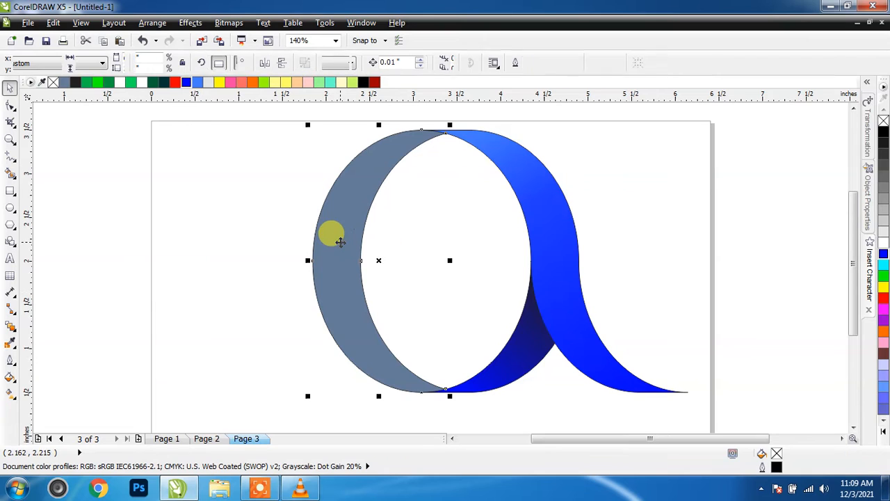
click(10, 392)
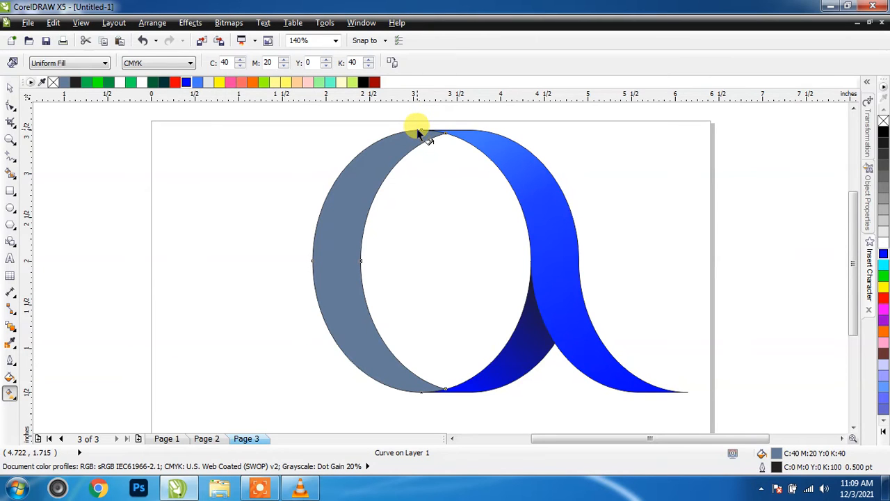
drag(417, 131, 404, 391)
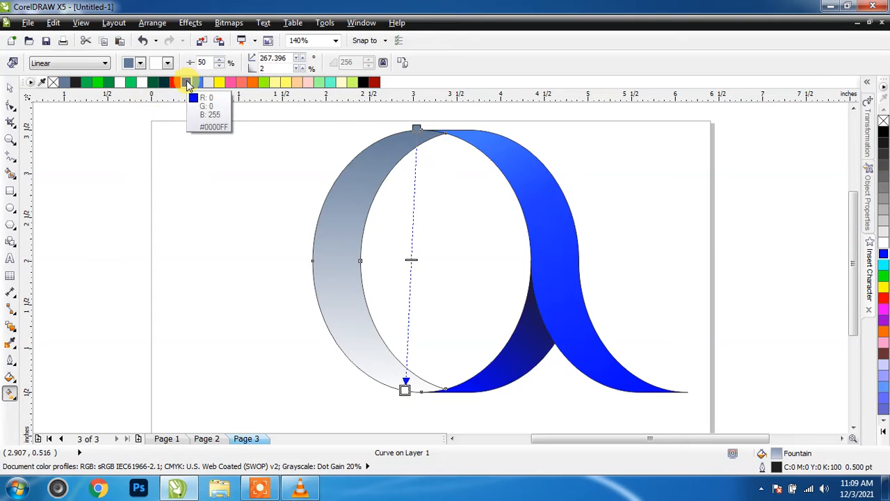
drag(188, 83, 426, 400)
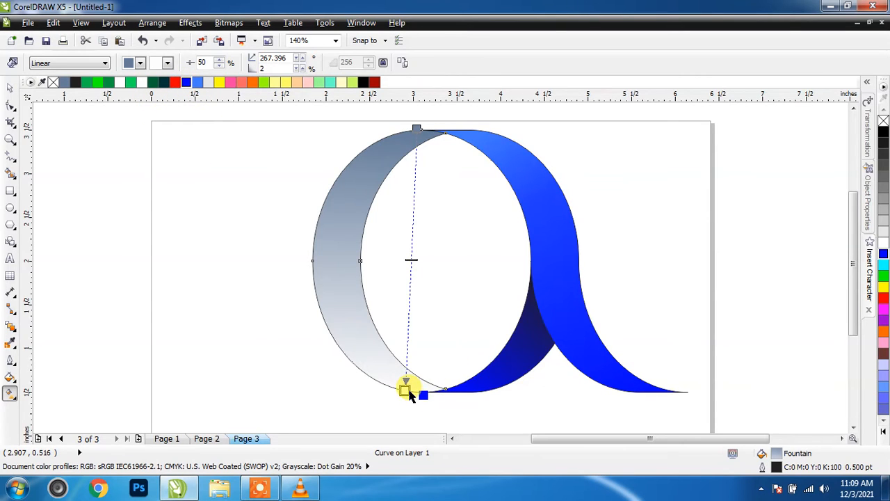
drag(409, 394, 407, 391)
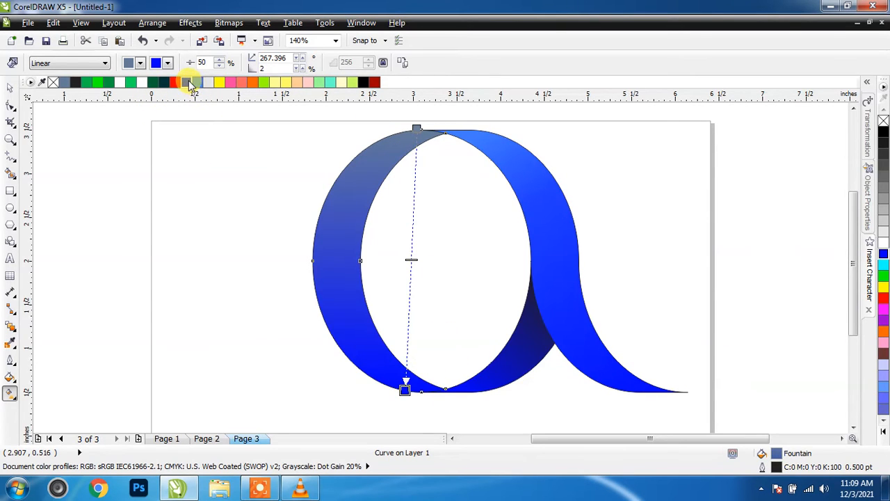
drag(190, 82, 416, 154)
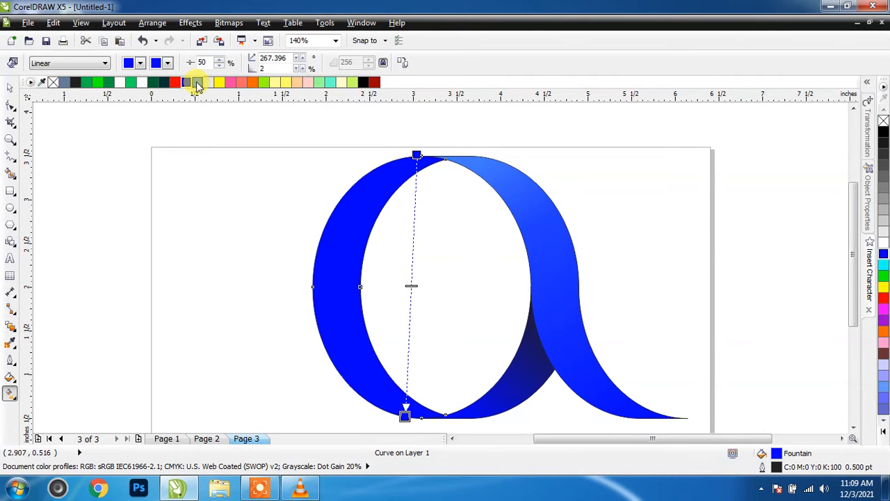
drag(197, 84, 410, 290)
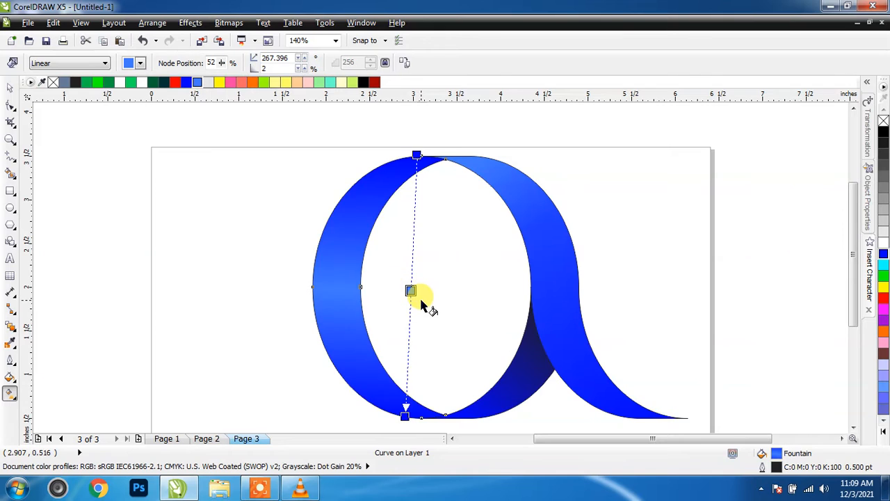
click(11, 87)
click(209, 270)
- Use Smart Fill to create filled shapes from the letter's inner opening and the left crescent
key(z)
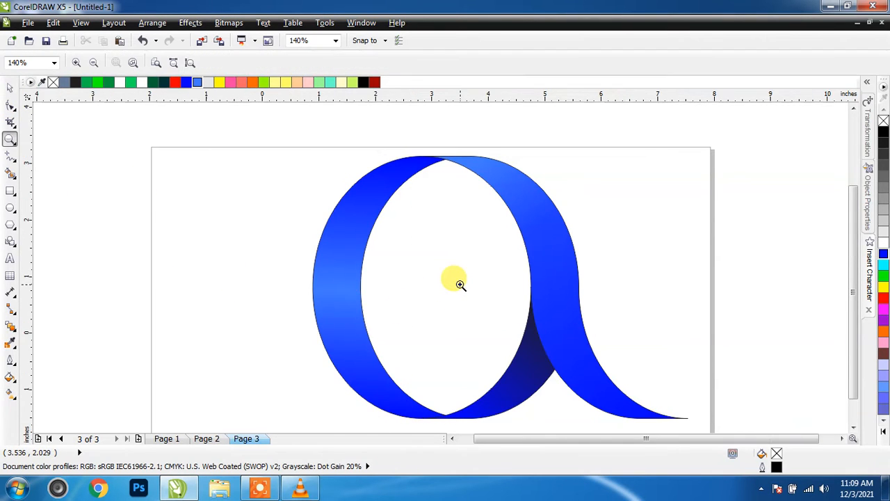
right_click(460, 285)
drag(344, 122, 630, 348)
key(space)
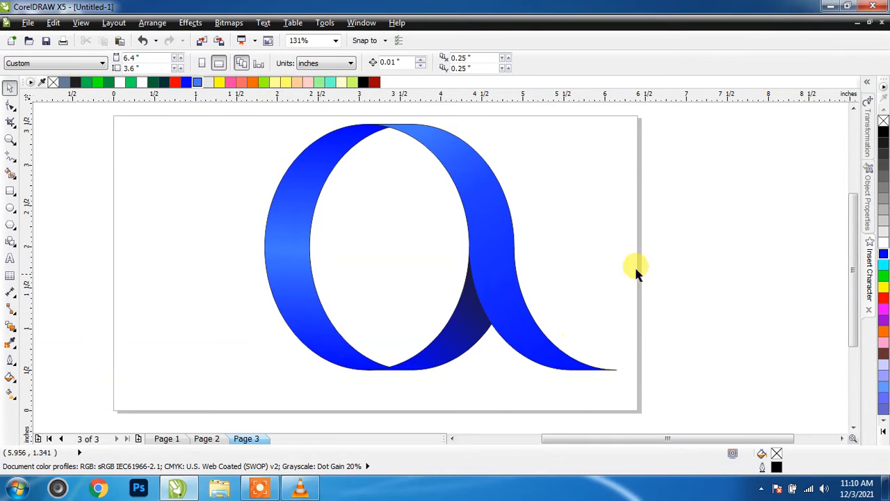
click(11, 174)
click(379, 239)
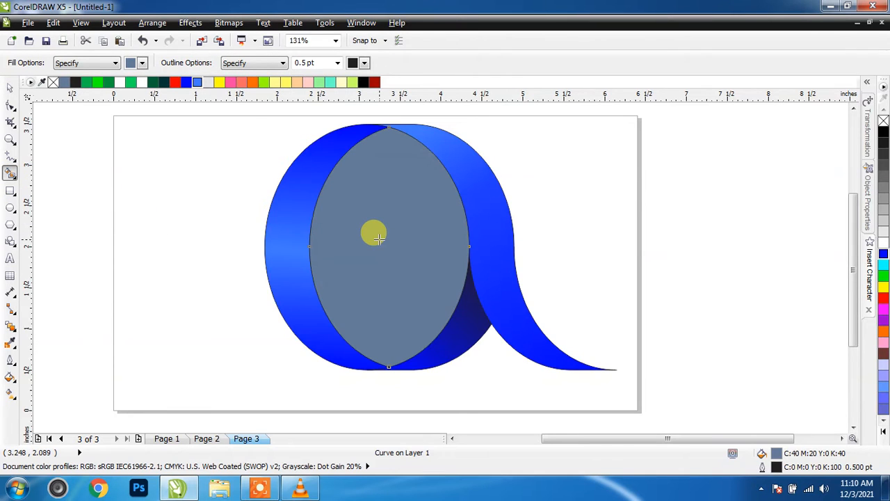
click(292, 221)
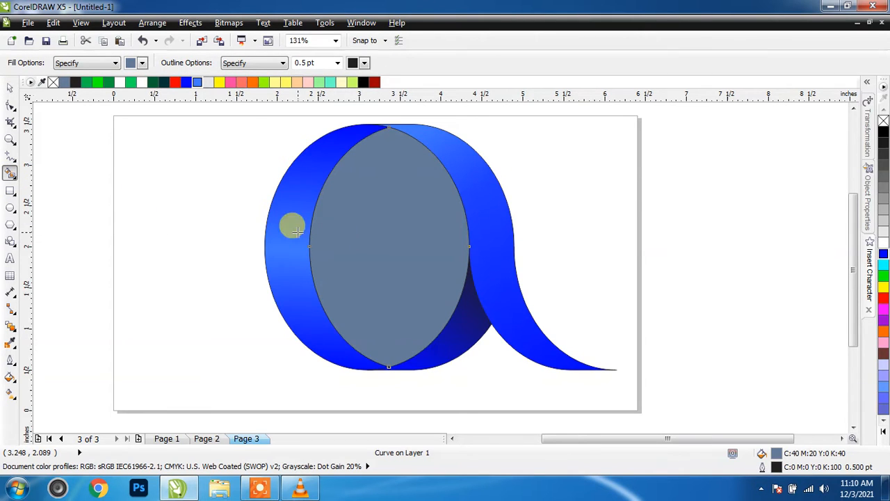
- Weld the new left crescent and inner opening shapes into a single oval
click(10, 87)
click(183, 283)
click(389, 242)
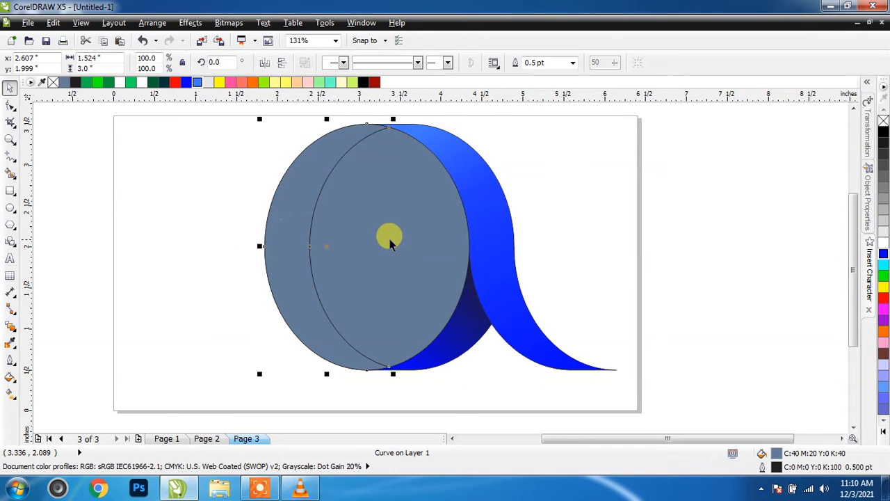
shift+click(420, 229)
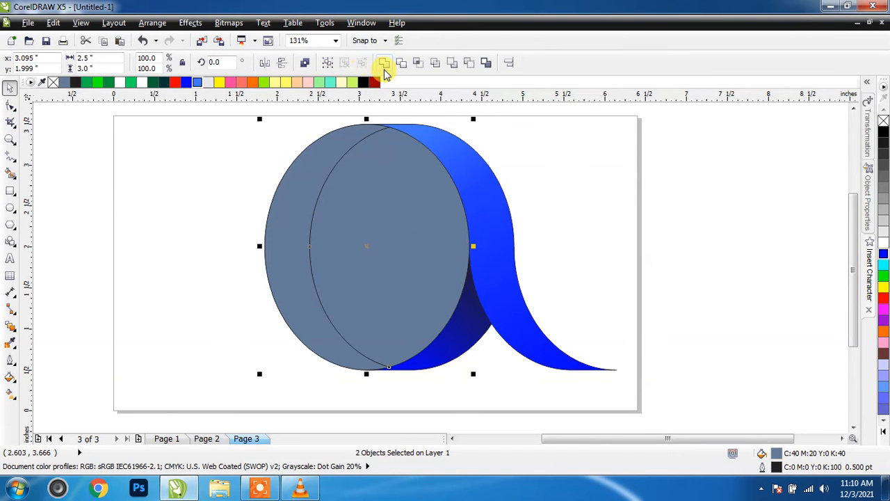
click(385, 62)
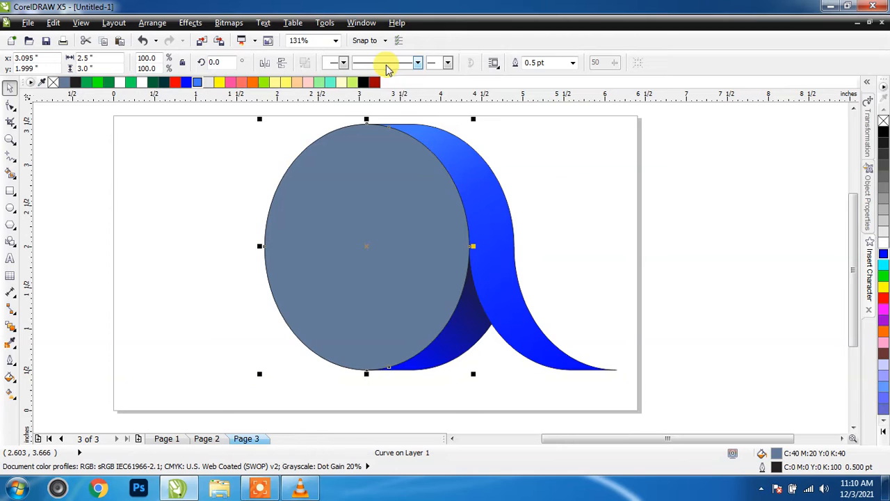
click(173, 267)
- Apply a radial fountain fill to the welded oval, light blue at the centre and blue at the edge, extending to near the oval's upper end
click(361, 259)
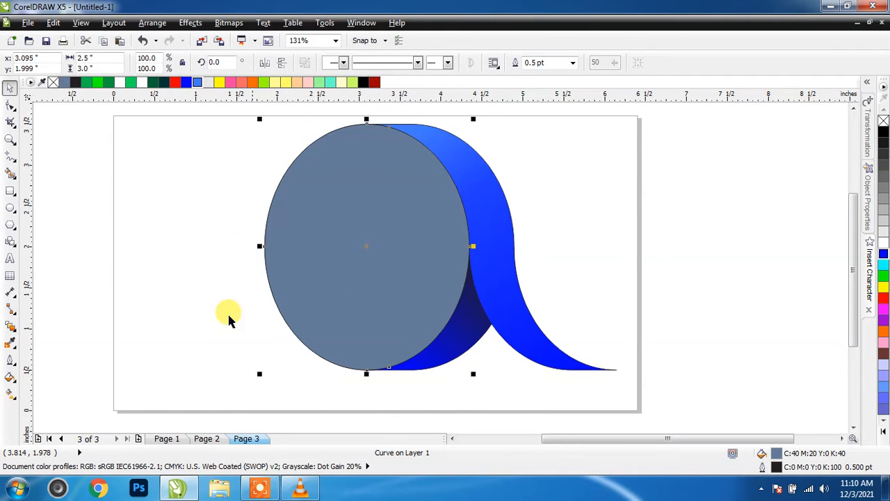
click(186, 82)
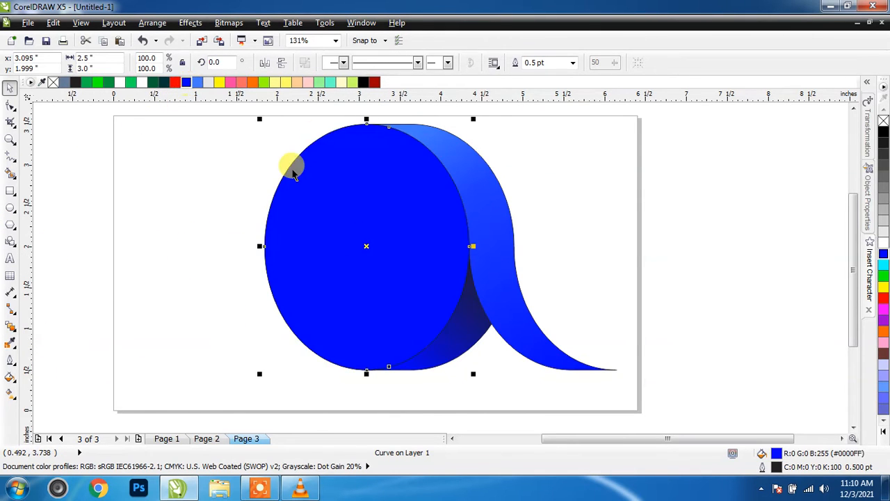
click(10, 394)
click(84, 64)
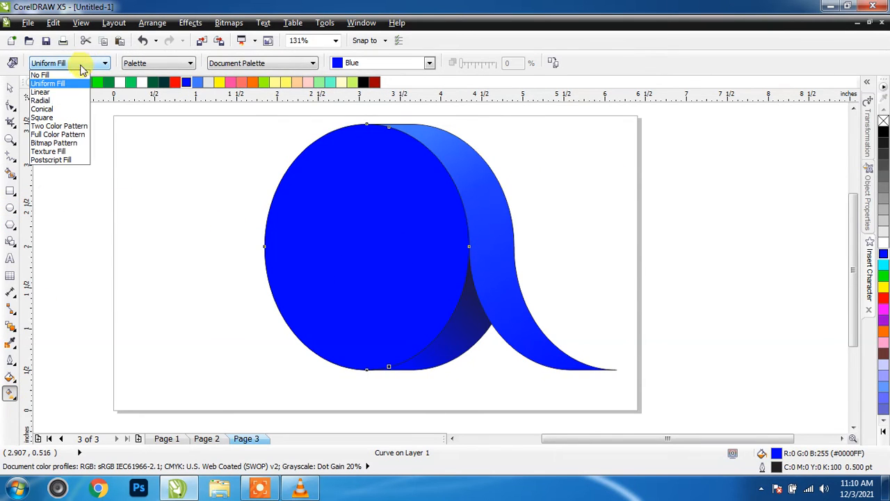
click(52, 101)
click(295, 233)
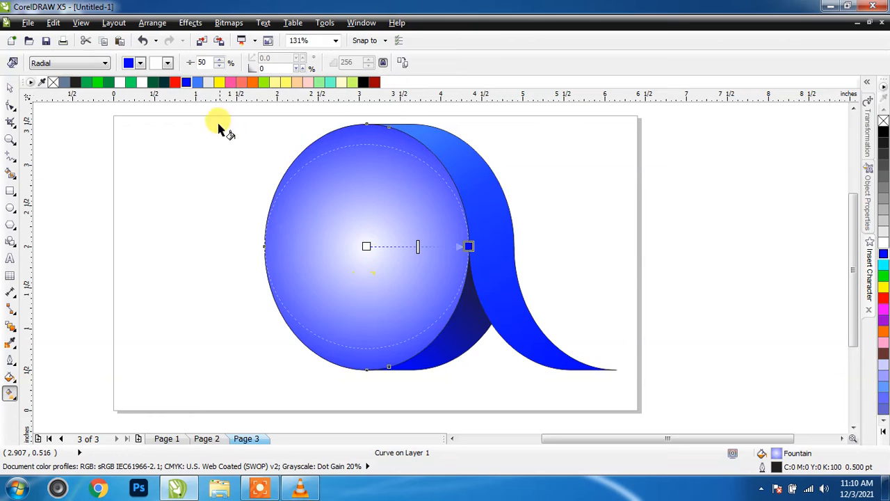
drag(233, 128, 366, 244)
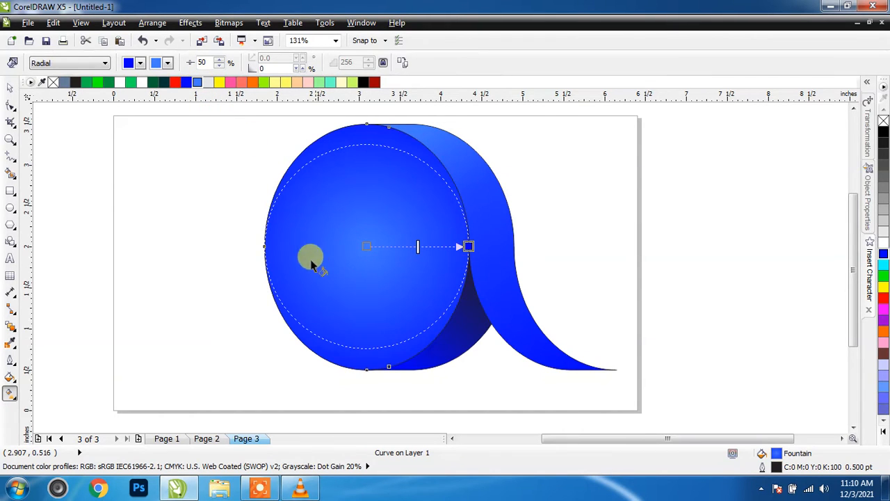
drag(468, 245, 377, 134)
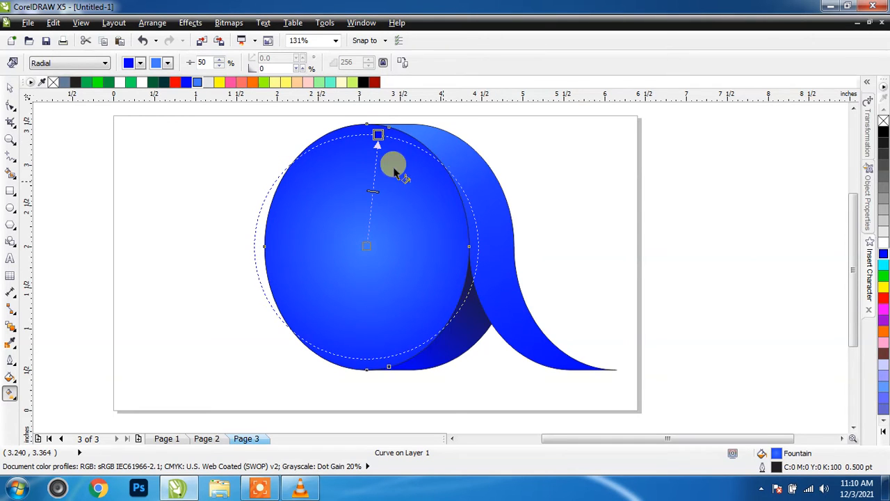
click(12, 88)
click(225, 318)
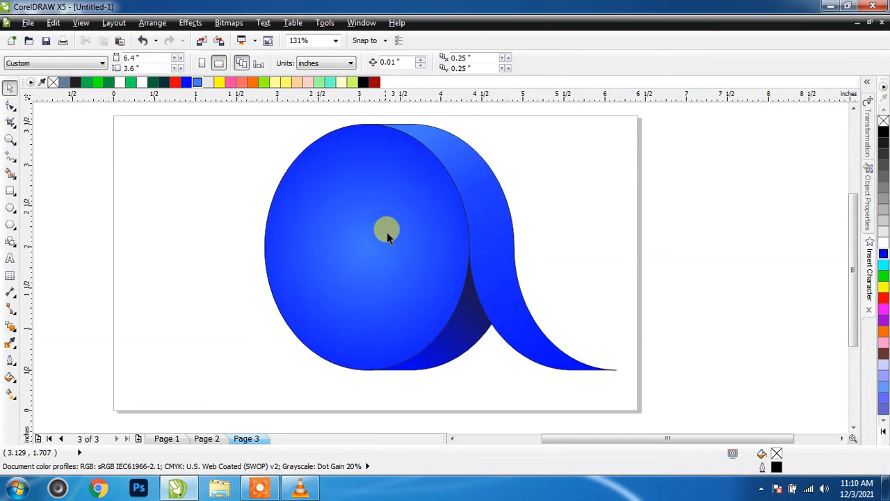
- Change the outlines of the oval and the S-shaped piece to blue (#0000FF)
click(397, 192)
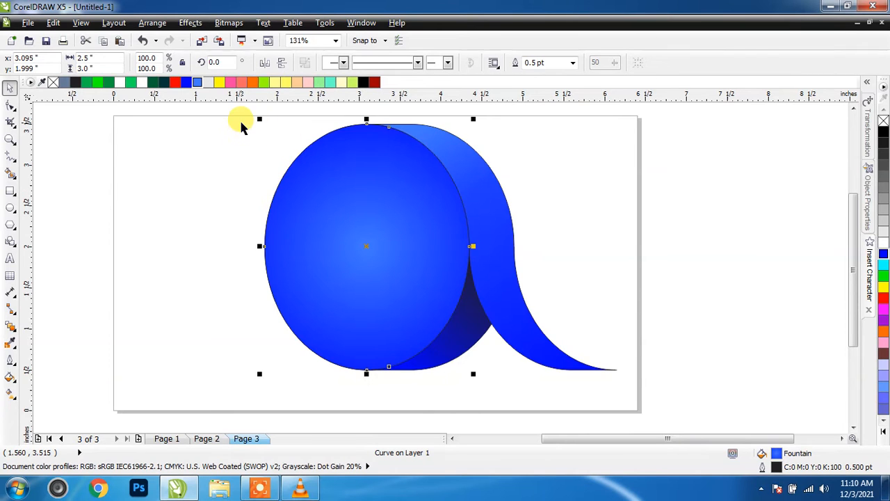
key(z)
drag(252, 115, 485, 207)
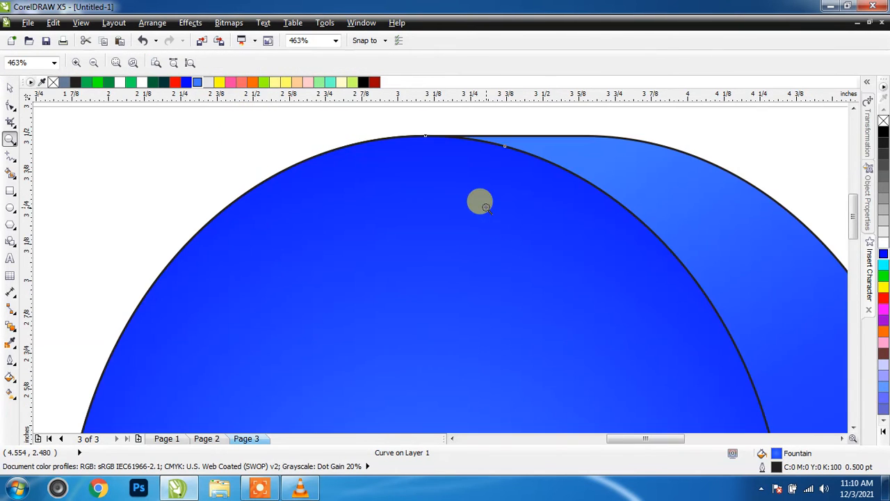
key(space)
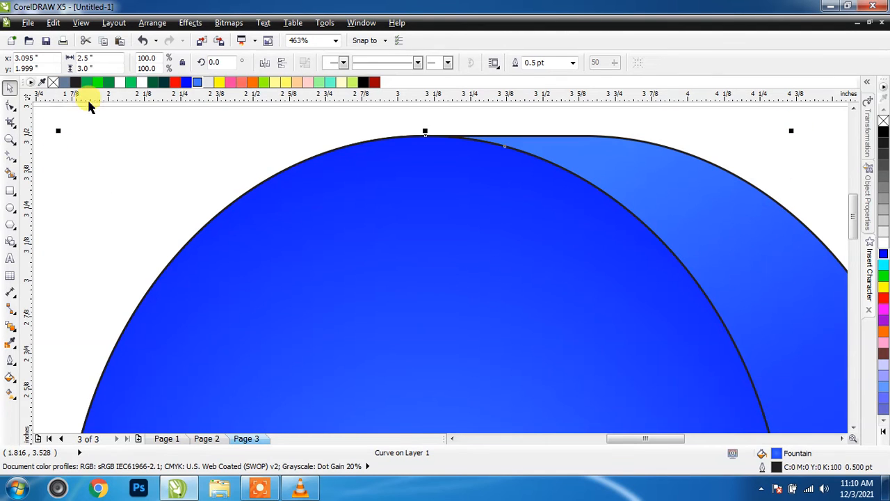
right_click(885, 258)
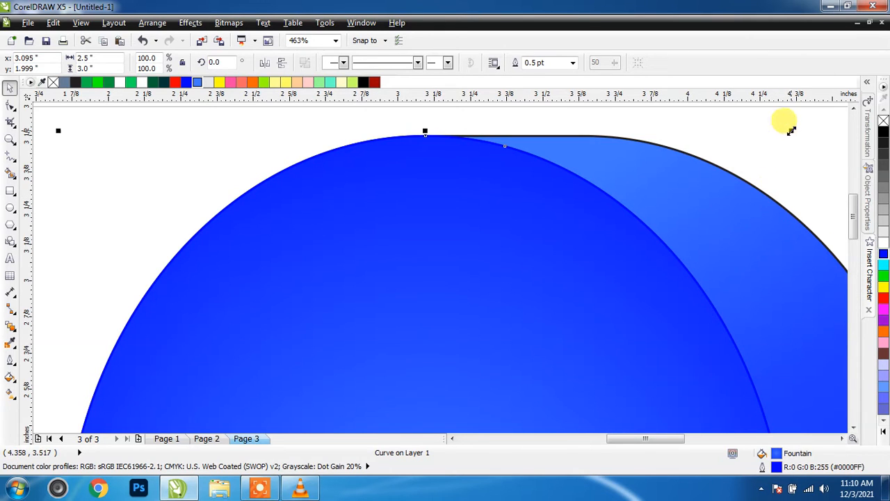
click(737, 223)
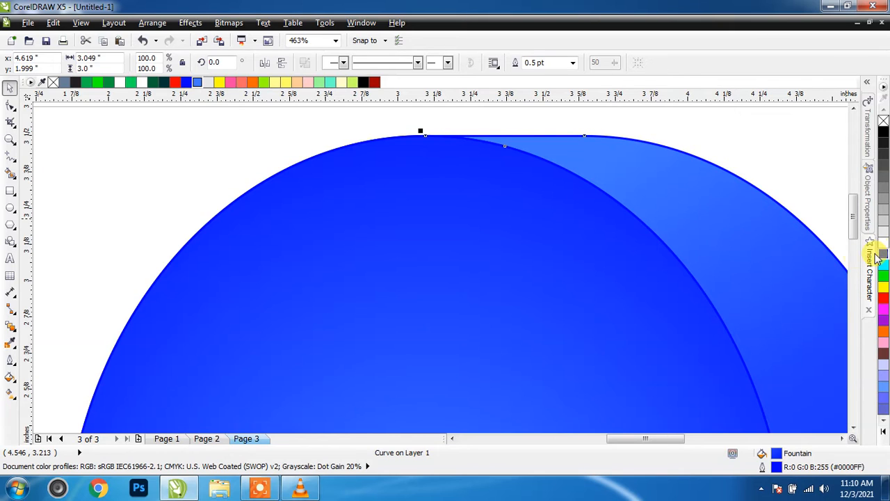
click(205, 145)
- Make a duplicate of the oval scaled to 98.9% about its centre
click(628, 294)
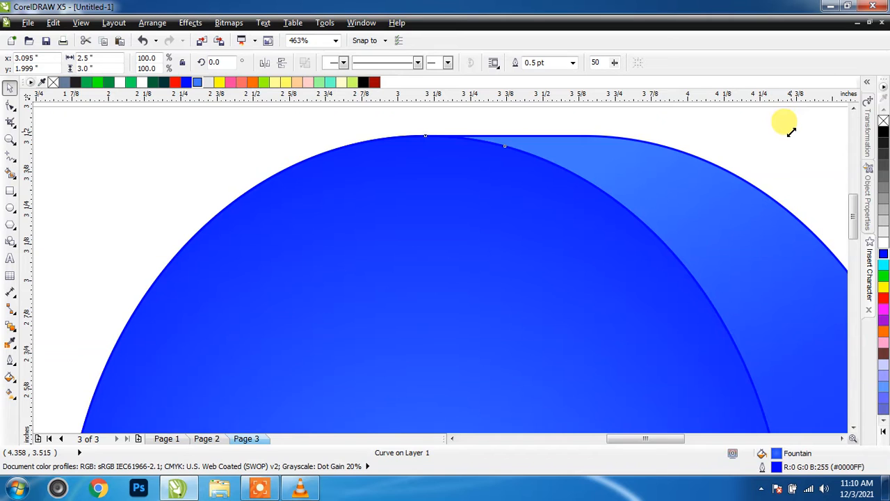
drag(791, 131, 788, 138)
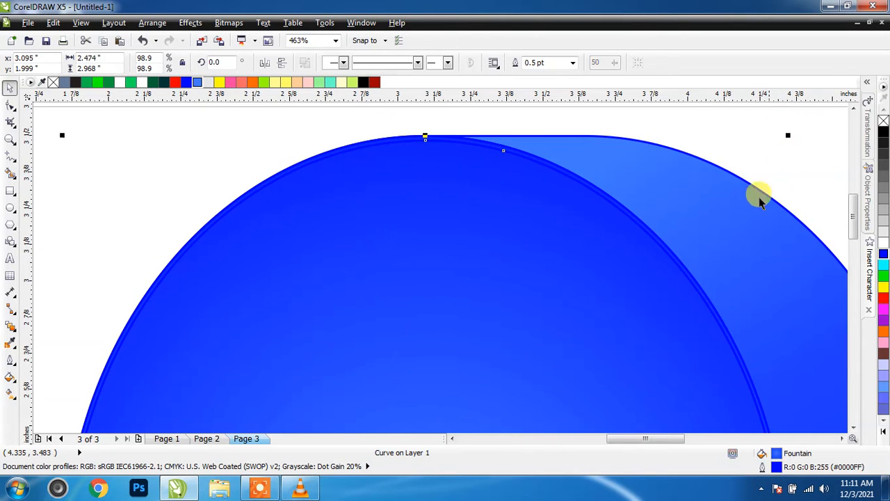
key(F4)
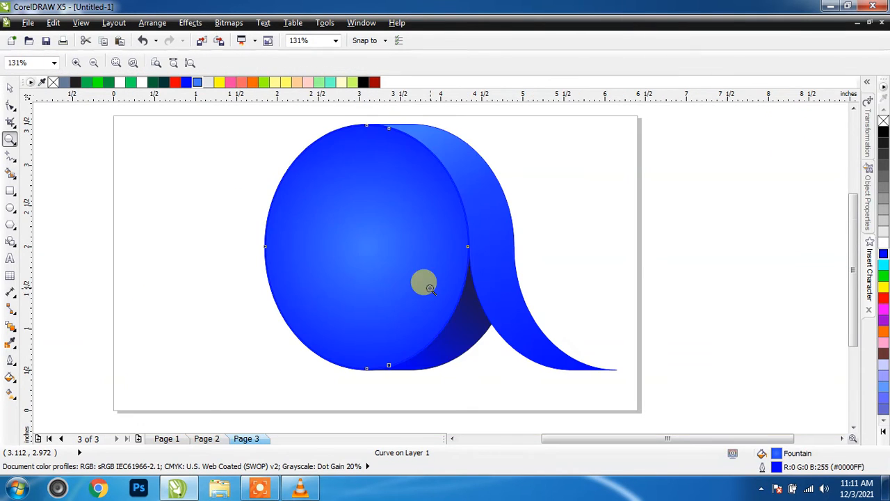
click(614, 213)
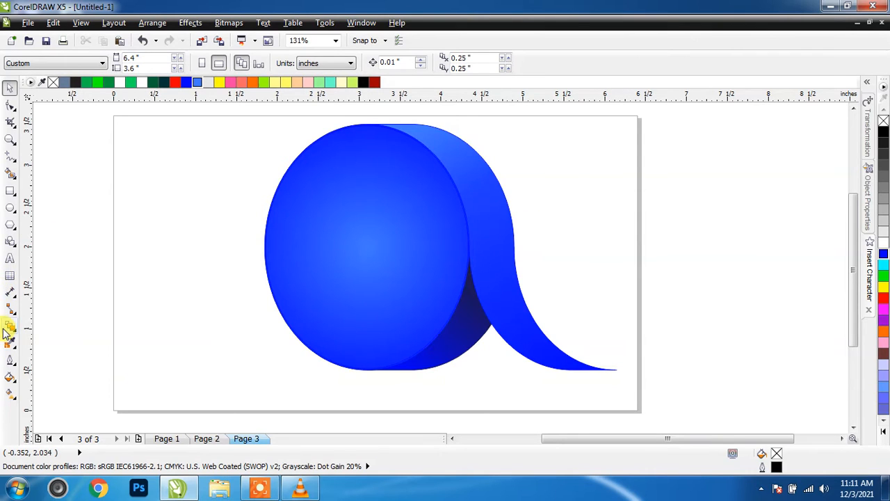
- Add the artistic text "Press Ctrl+R" in 24 pt Arial and place it near the page's lower-left corner
click(10, 258)
click(132, 324)
click(111, 409)
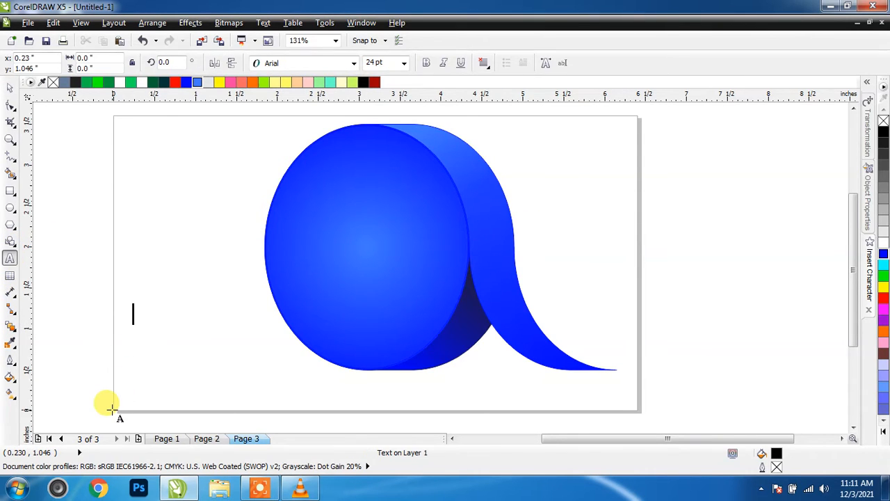
text(Press Ctrl+R)
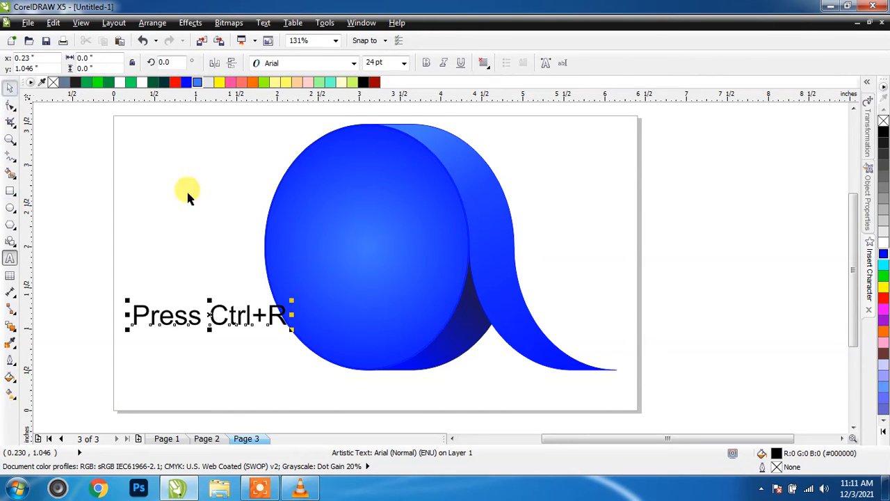
drag(209, 315, 185, 386)
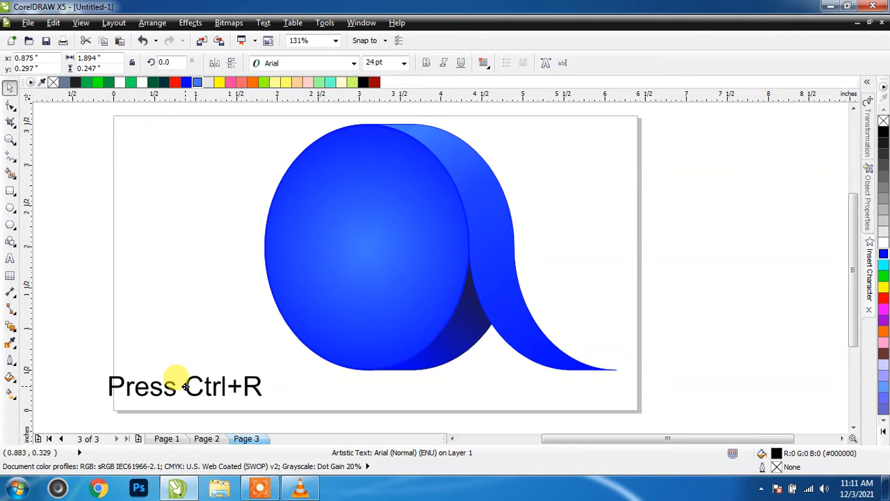
- Try to repeat the last operation on the scaled inner oval
click(354, 193)
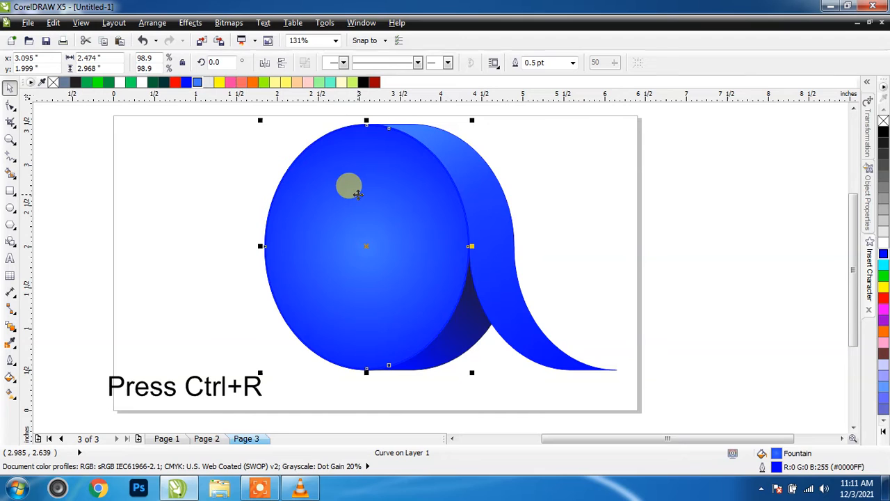
key(ctrl+r)
key(ctrl+z)
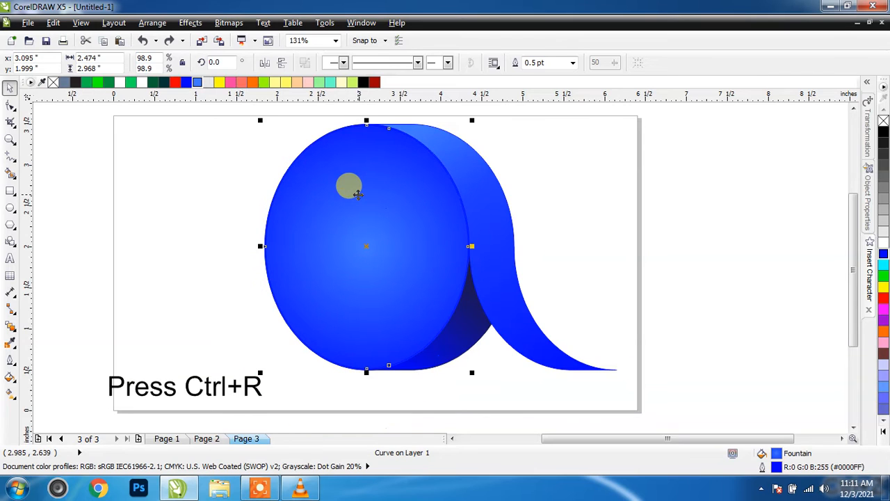
- Delete the scaled inner oval and make a new duplicate of the large oval scaled to 98.7% about its centre
drag(407, 205, 699, 219)
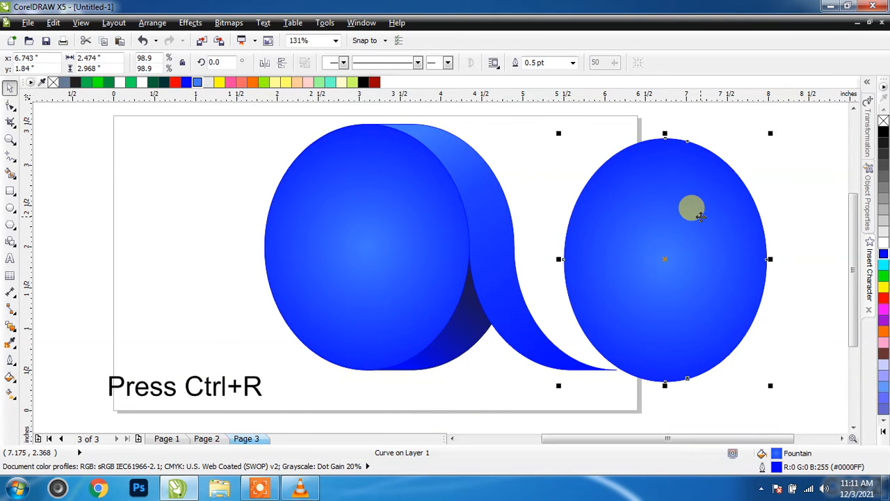
key(Delete)
click(376, 144)
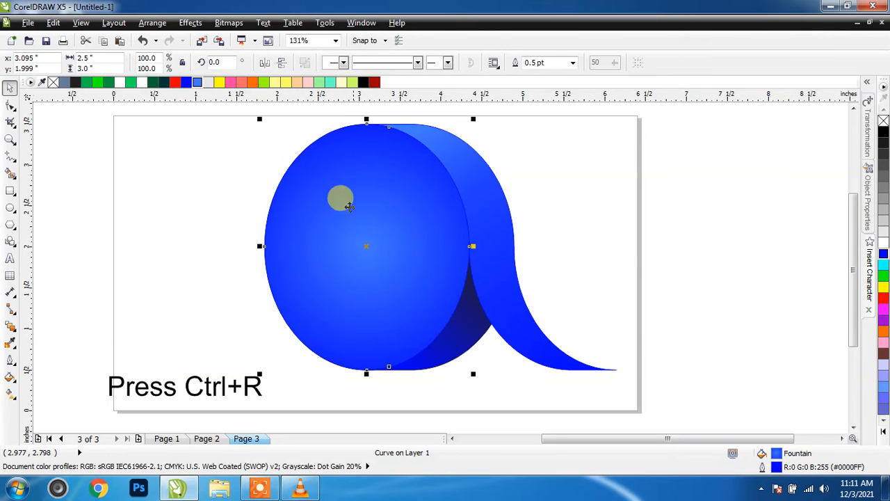
key(z)
drag(257, 110, 470, 181)
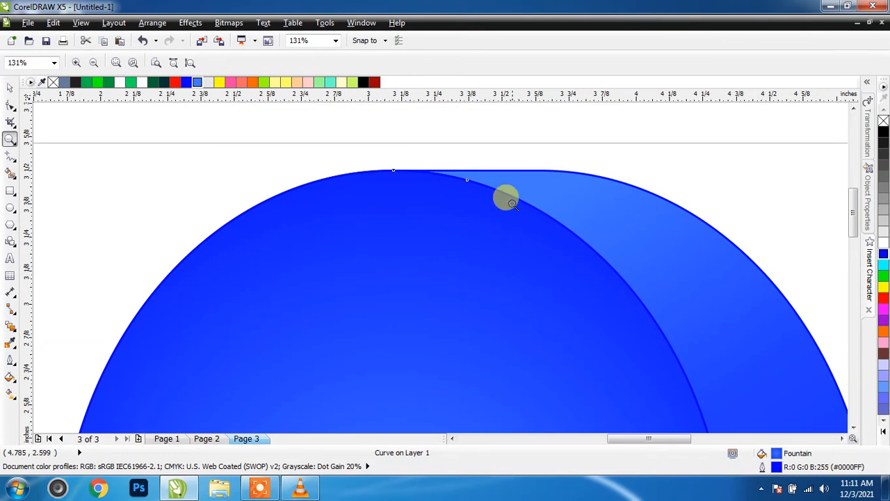
key(space)
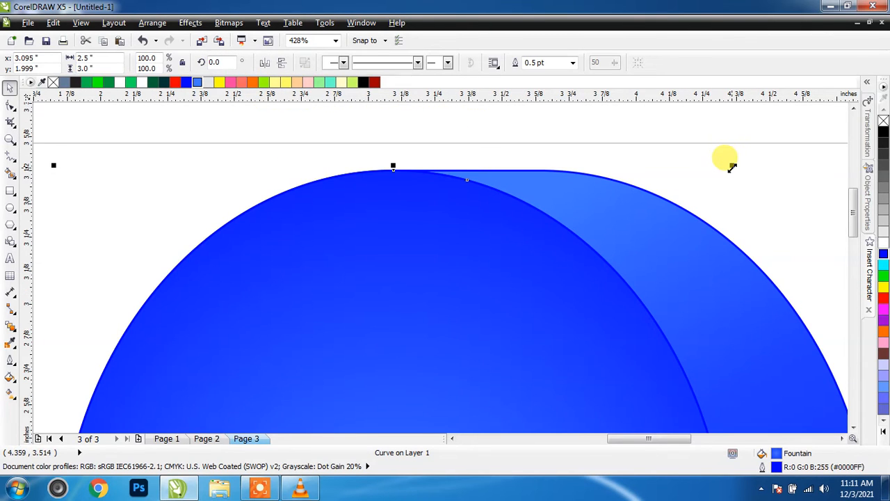
mouse_move(732, 169)
mouse_down()
mouse_move(735, 179)
mouse_move(728, 170)
mouse_up()
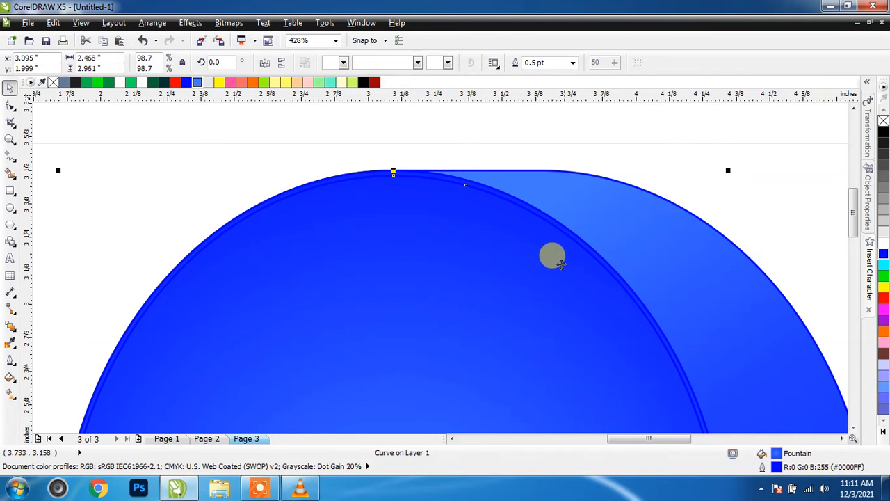
- Repeat the scaled duplication until the innermost oval is 74.2% of the original, and fill that oval white
key(z)
right_click(522, 270)
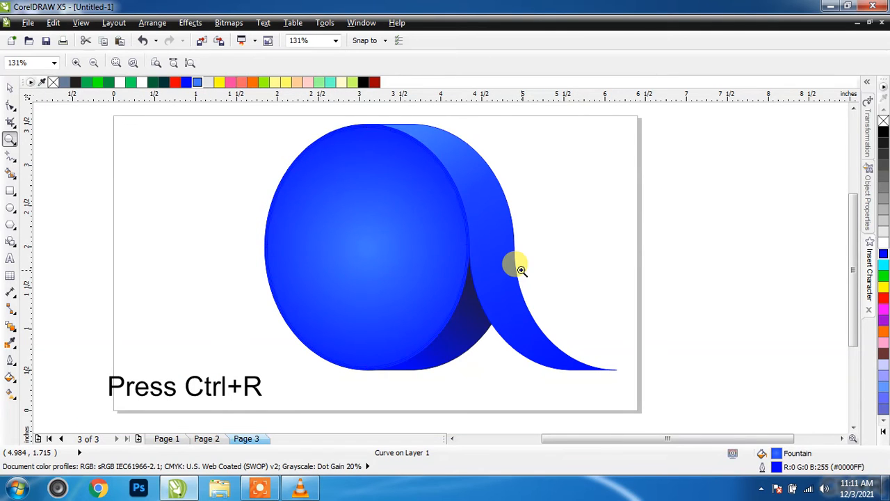
key(ctrl+r)
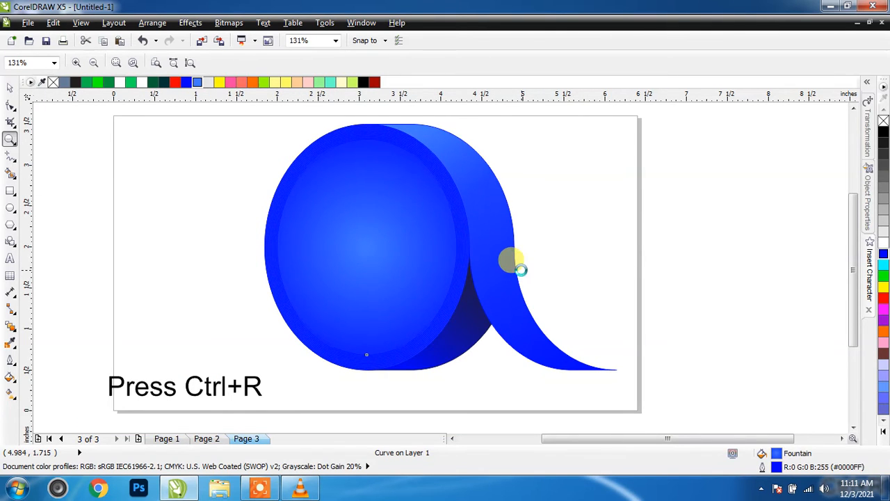
key(ctrl+r)
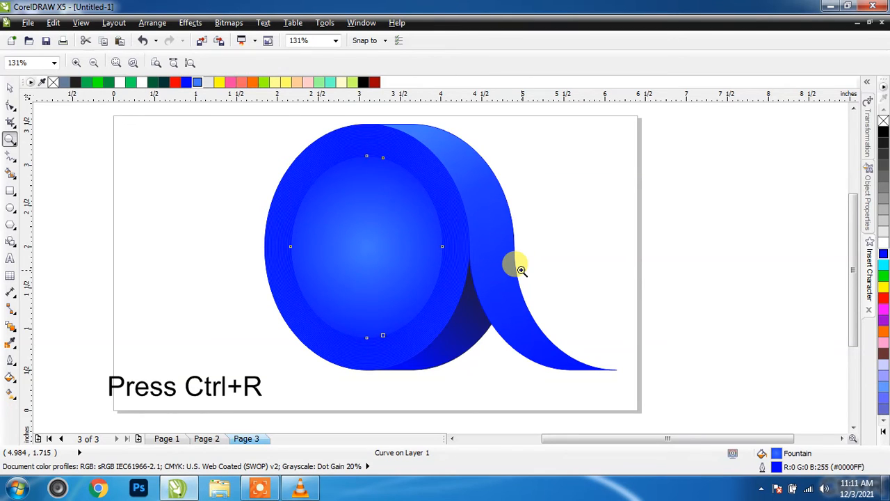
click(11, 89)
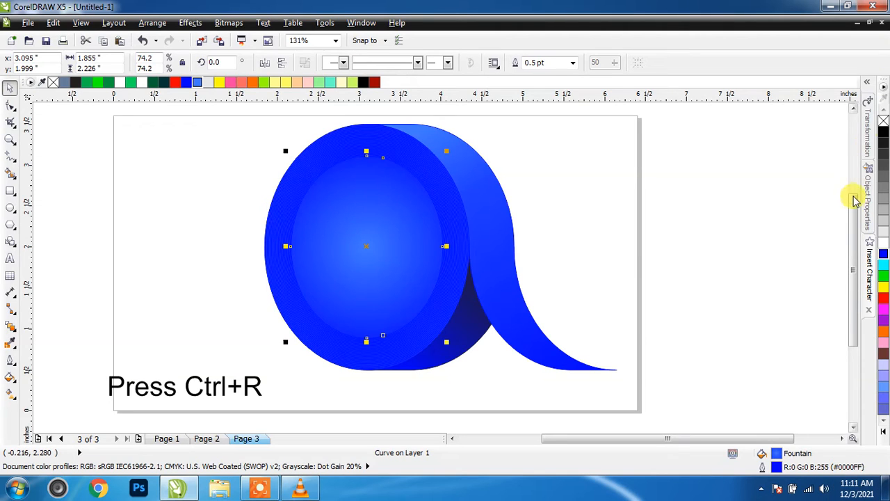
click(883, 242)
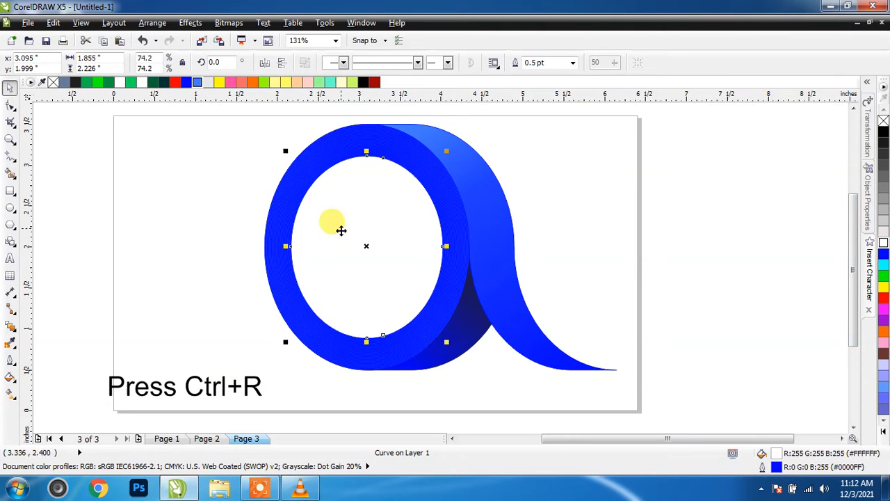
- Place a duplicate of the white oval about 0.38 inches to its right and align both ovals' centres at the same height
drag(367, 245, 399, 250)
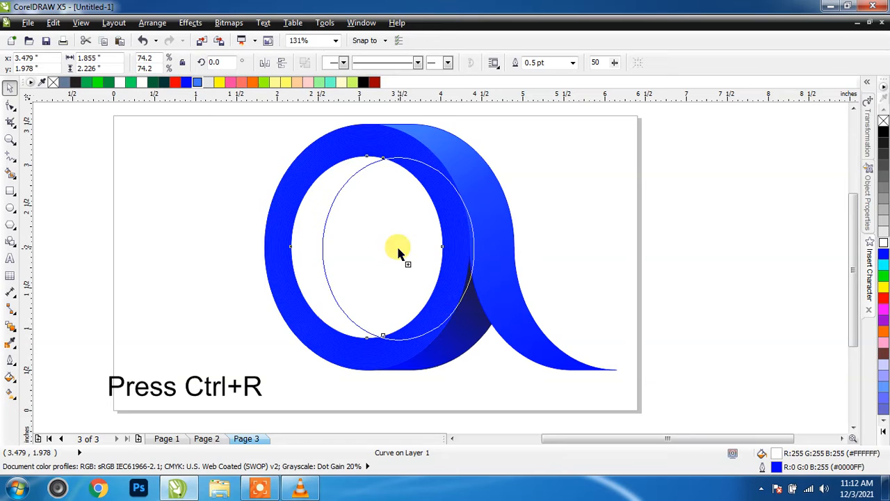
click(725, 173)
click(377, 230)
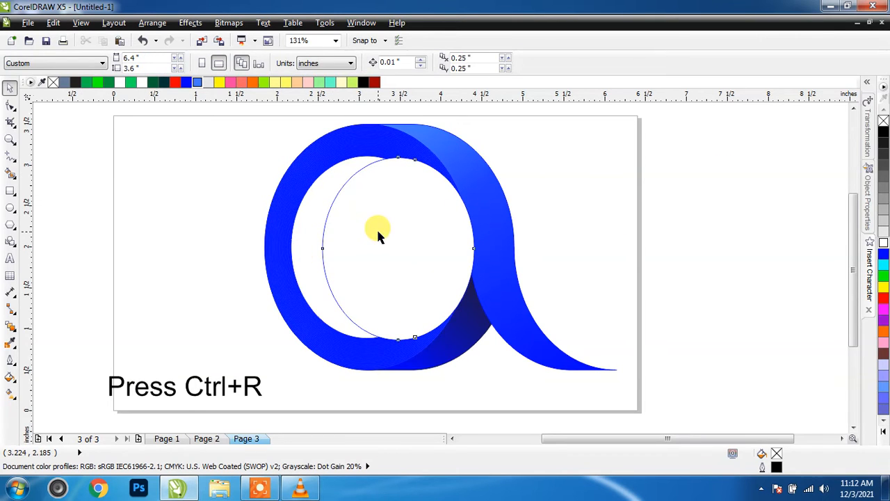
shift+click(310, 220)
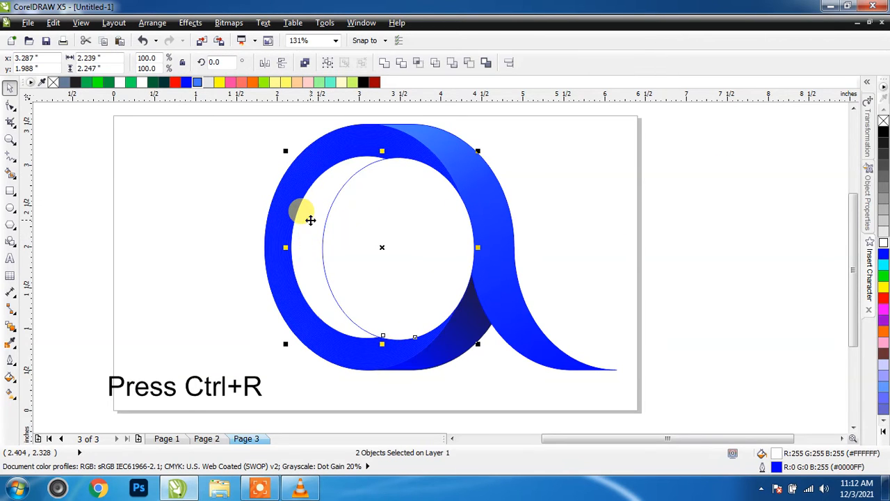
click(779, 209)
click(389, 244)
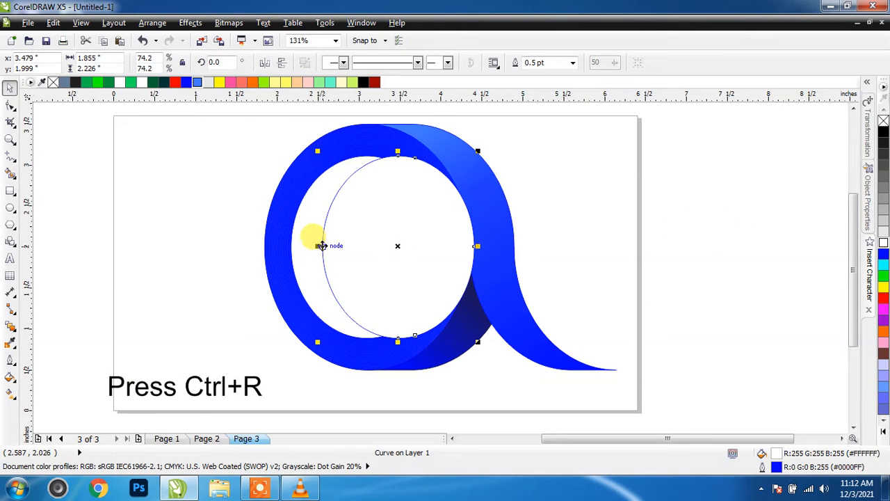
- Try to send the offset white oval to the back of the layer
right_click(400, 235)
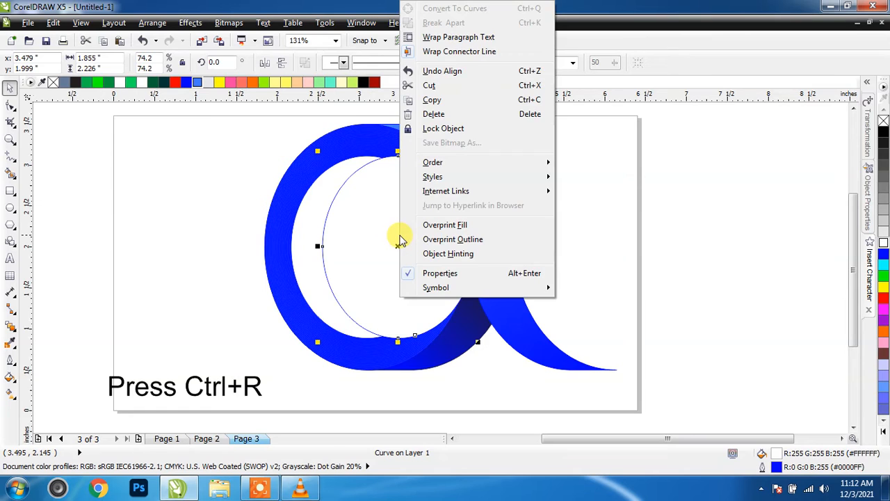
mouse_move(483, 163)
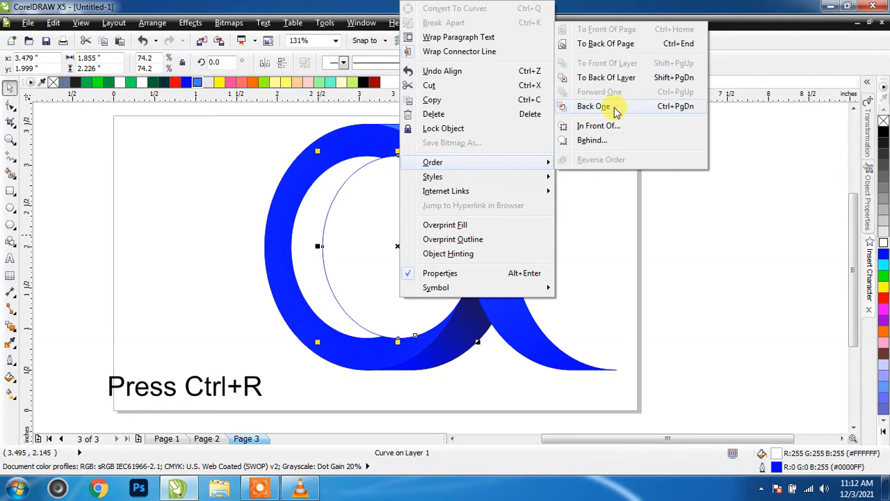
click(630, 79)
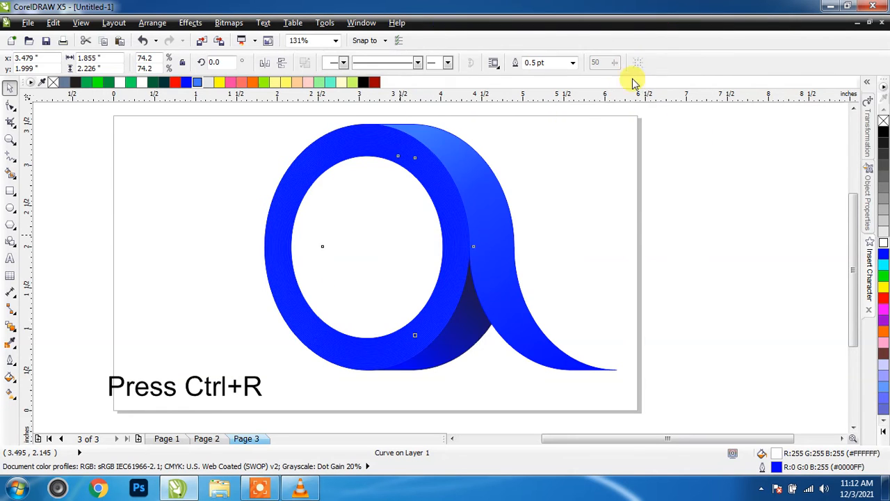
- Try a Smart Fill on the ring's inner oval, and undo both the fill and the reordering of the offset oval
click(639, 218)
click(312, 208)
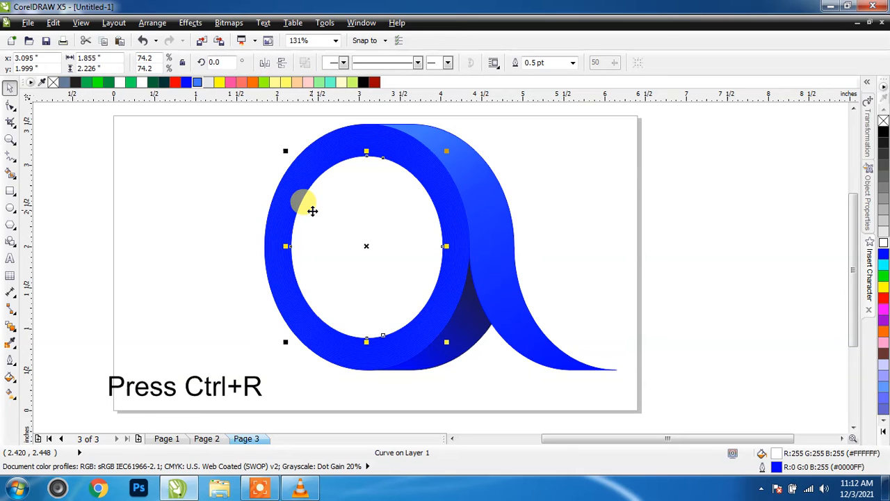
click(10, 172)
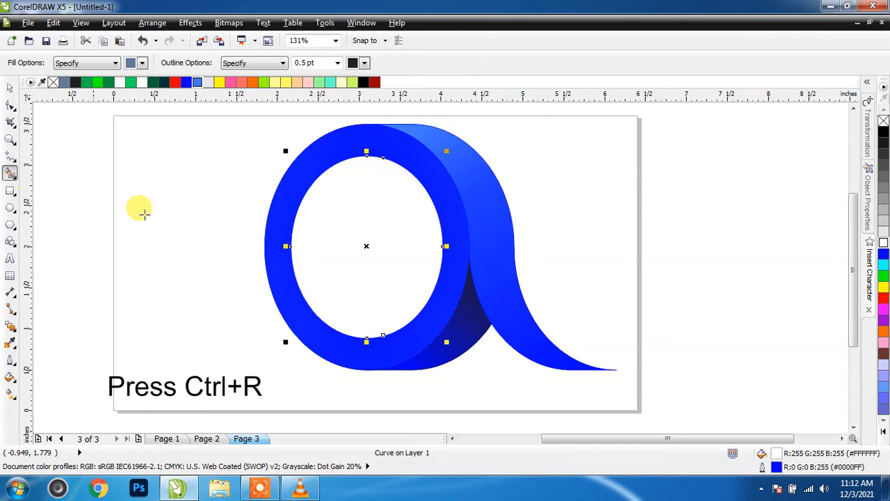
click(306, 231)
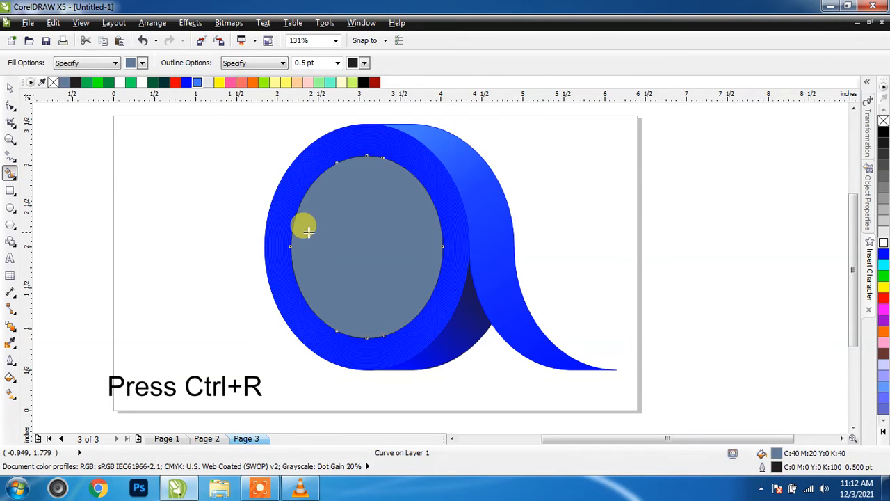
key(ctrl+z)
key(ctrl+z)
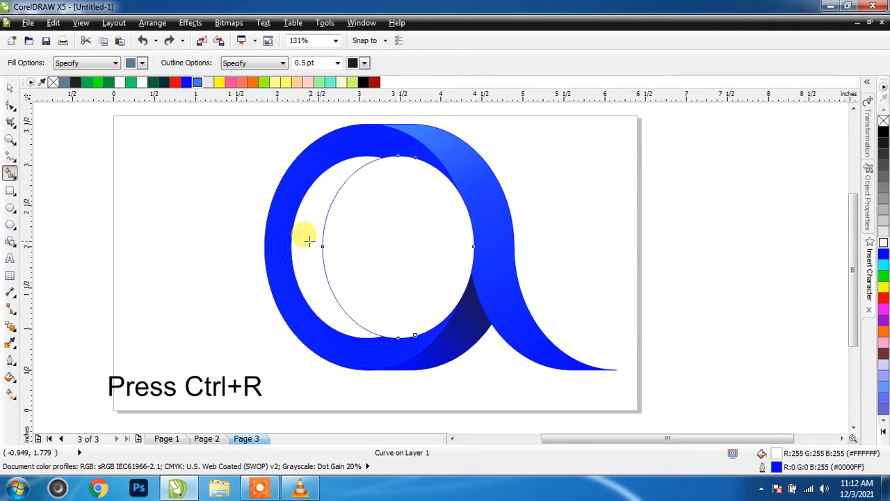
- Smart Fill the crescent between the two white ovals with blue-grey (C40 M20 Y0 K40) and a 0.5 pt outline
click(11, 91)
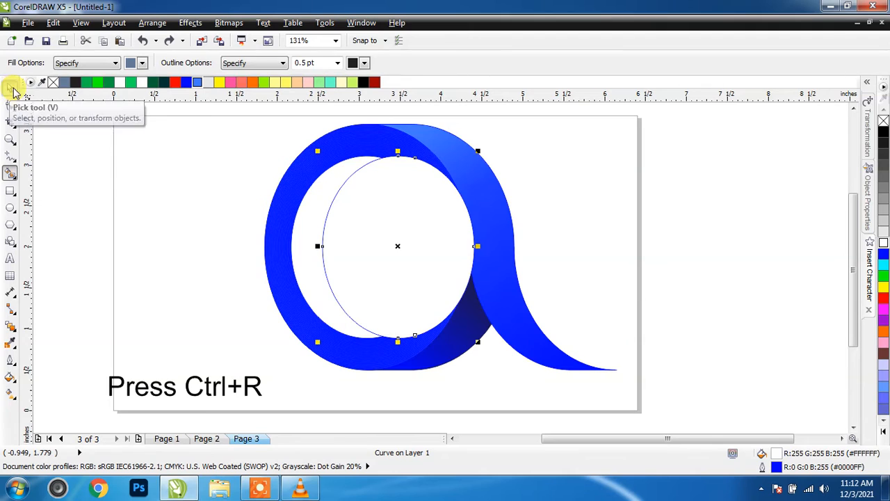
click(191, 254)
click(295, 221)
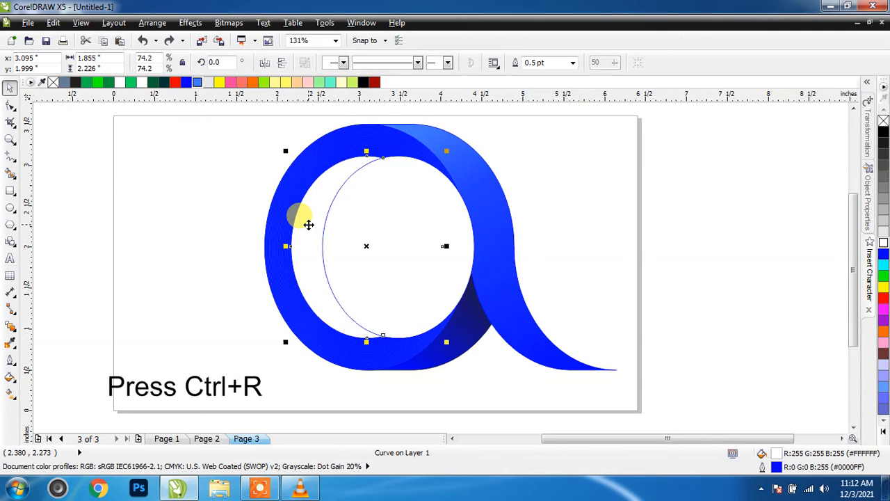
click(11, 176)
click(298, 217)
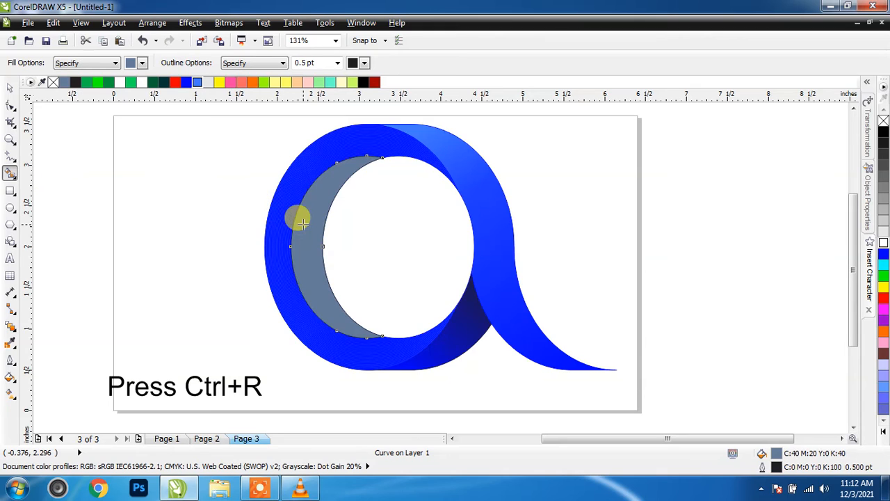
- Delete the offset white oval that bounds the blue-grey crescent
click(10, 93)
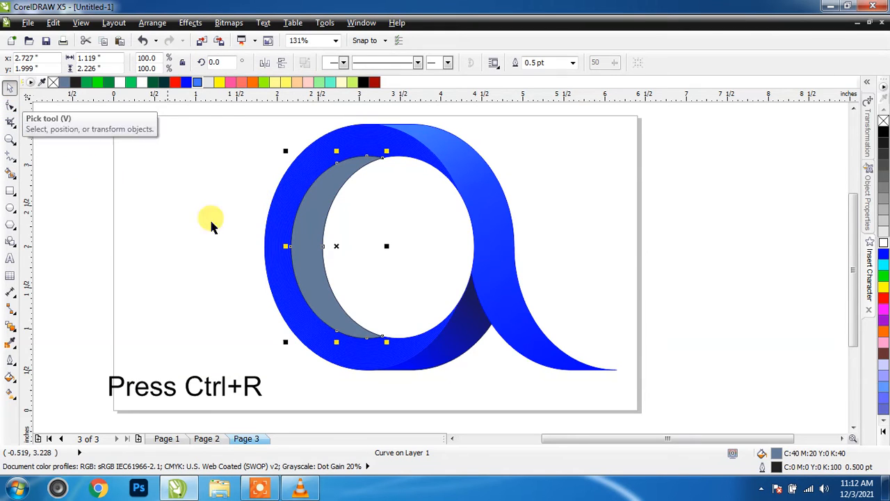
click(421, 226)
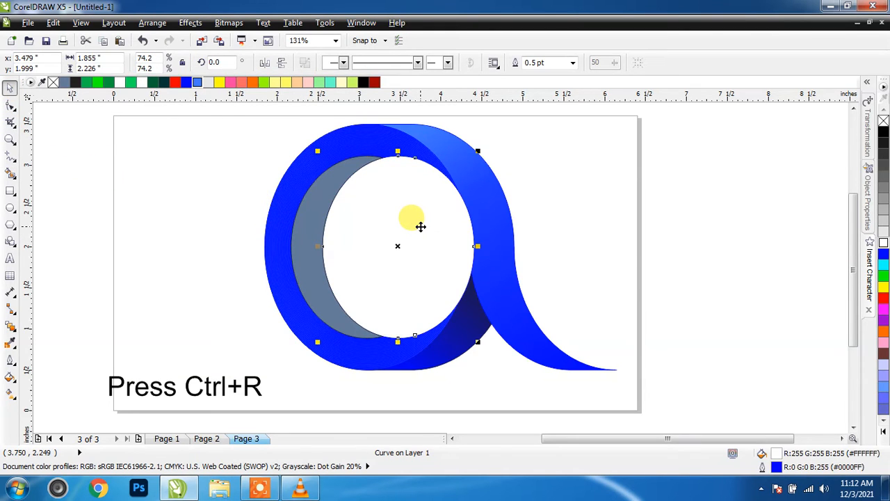
key(Delete)
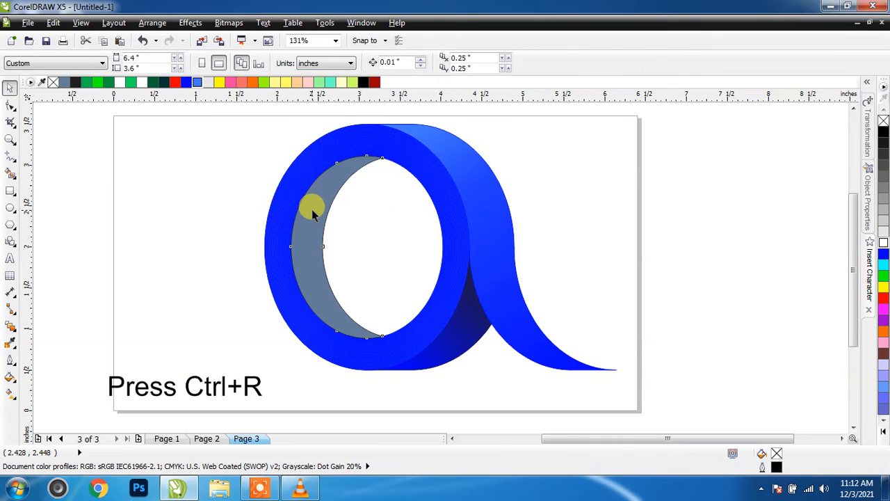
- Give the crescent a vertical linear fountain fill running from black through light grey at the middle to dark grey at its lower end
click(312, 215)
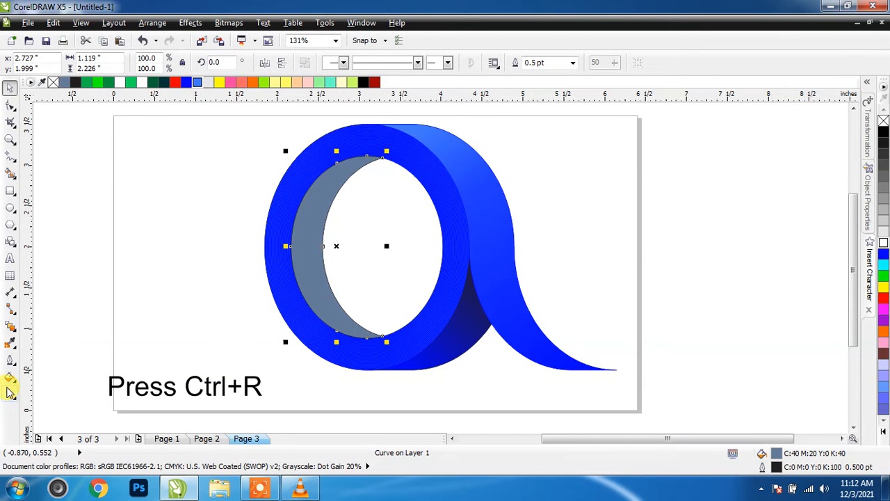
click(10, 392)
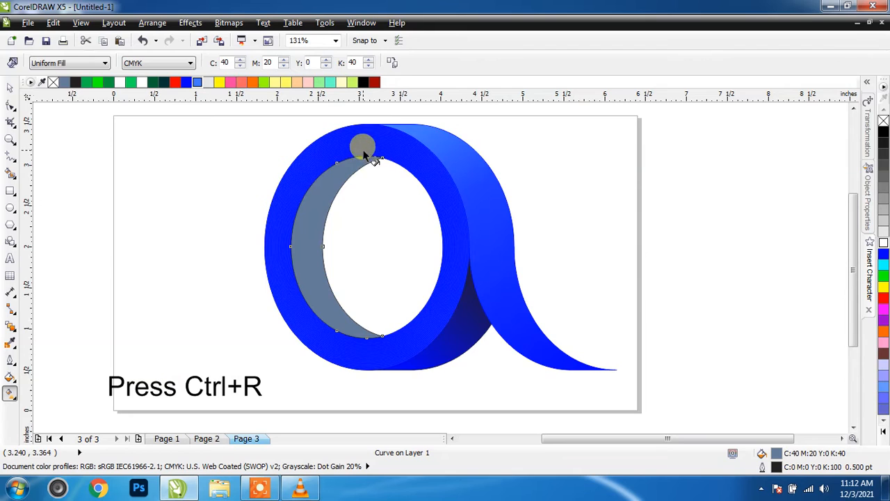
drag(362, 150, 361, 353)
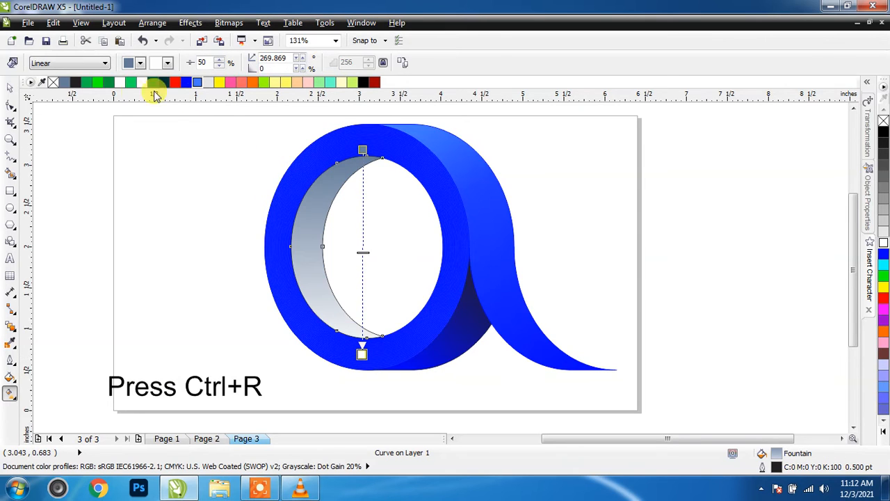
drag(76, 83, 364, 356)
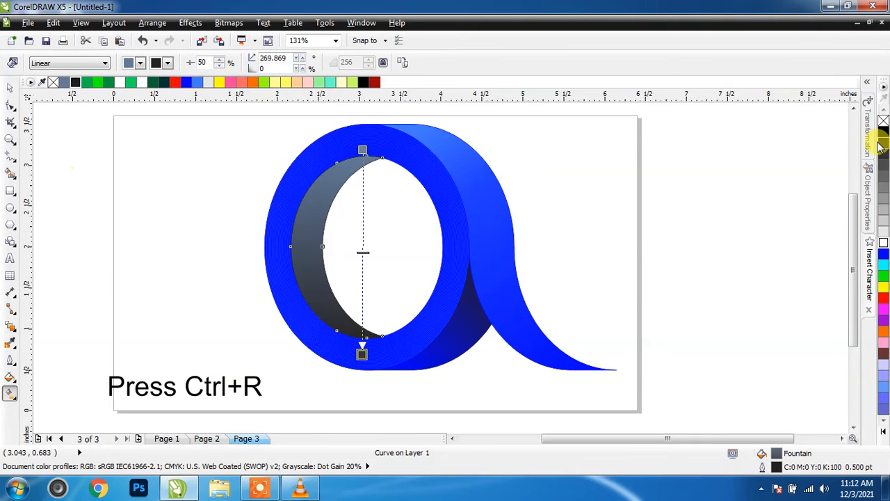
drag(883, 133, 360, 149)
drag(884, 236, 363, 244)
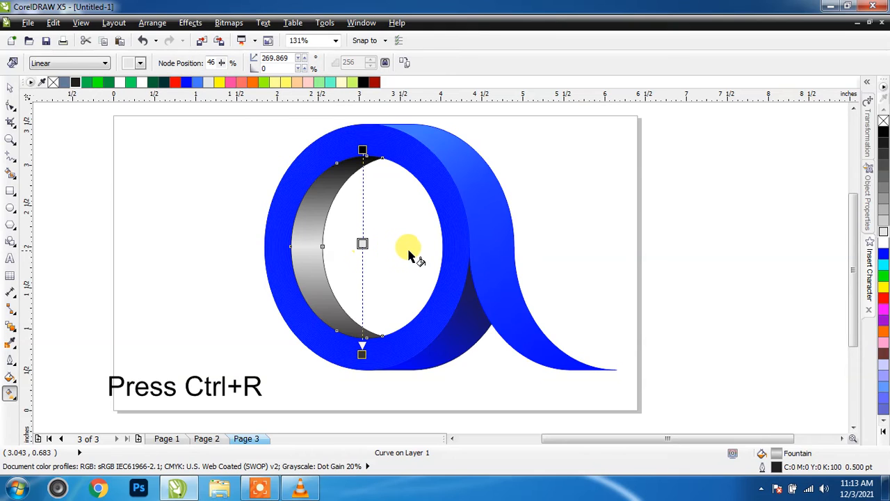
- Extend the crescent's fountain fill past its upper and lower ends, tilting it to about 266.6°, and deselect the shape
drag(361, 347, 358, 359)
click(366, 157)
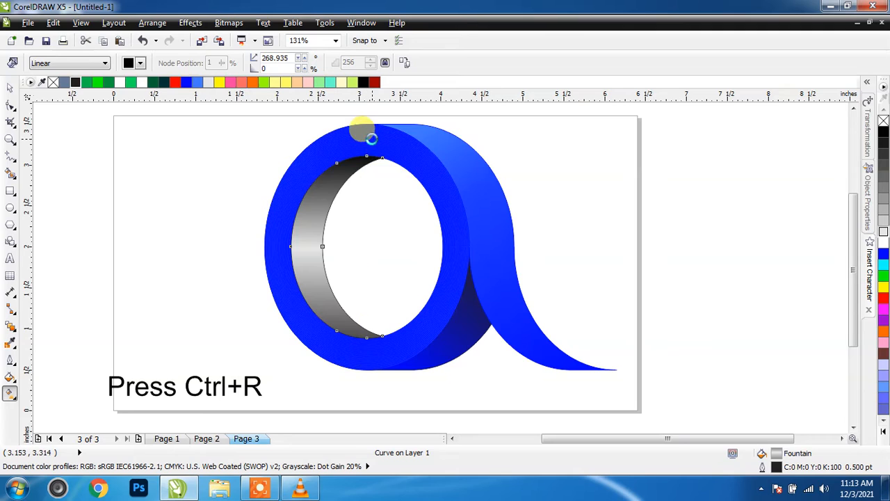
drag(359, 133, 372, 138)
click(9, 92)
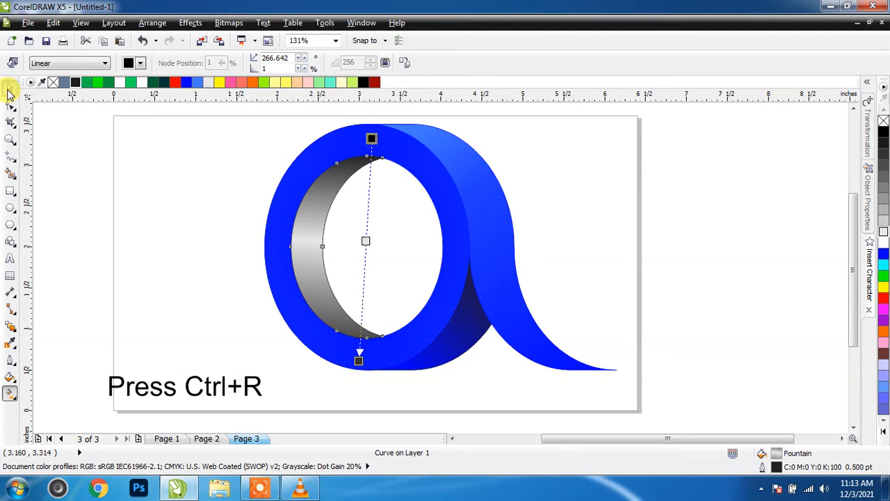
click(677, 229)
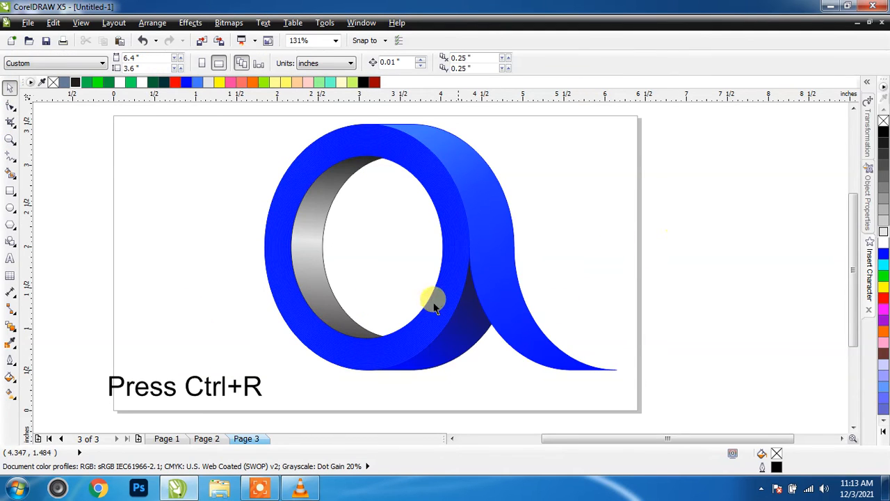
- Delete the "Press Ctrl+R" text from the page
click(248, 388)
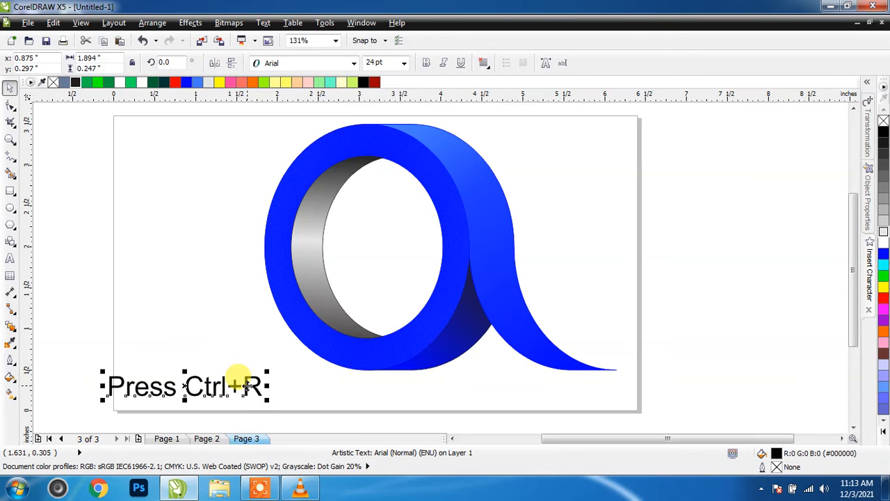
key(Delete)
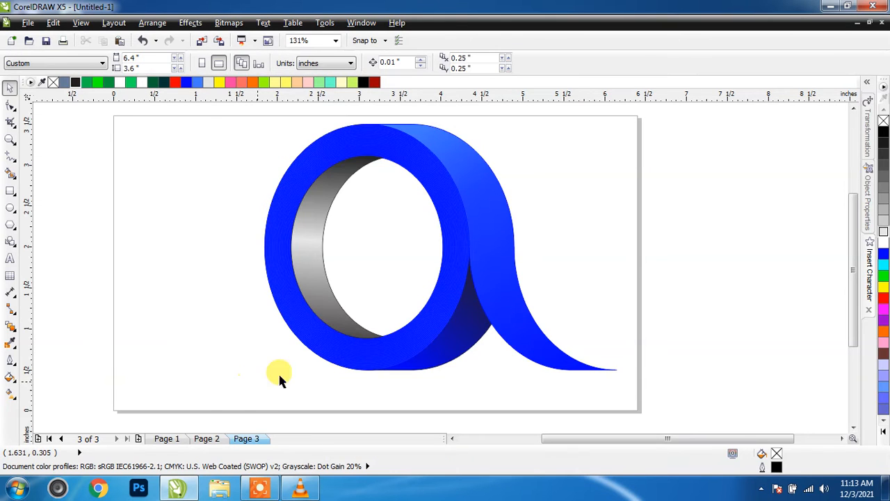
- Select all the objects that make up the ribbon letter and group them
key(z)
shift+click(410, 247)
key(space)
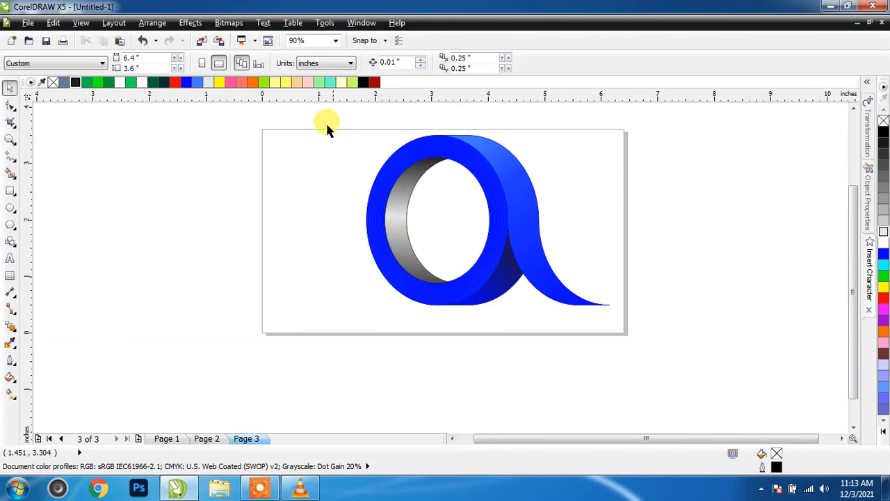
drag(586, 233, 661, 373)
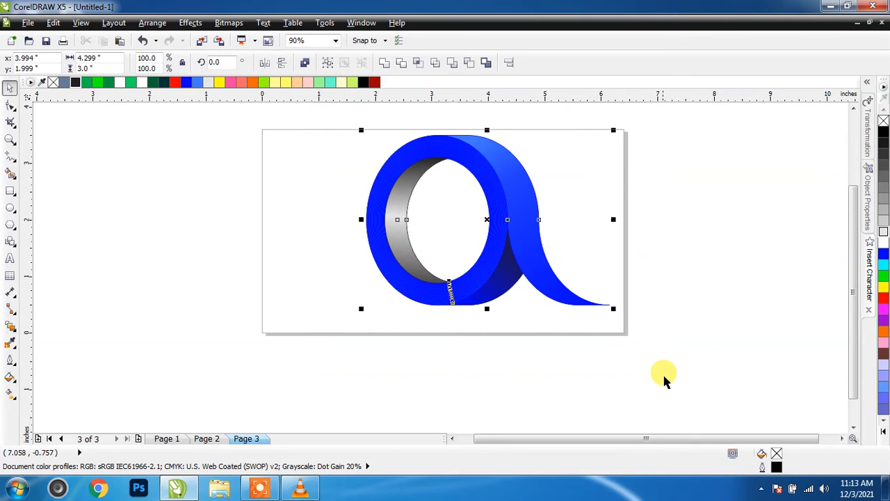
click(325, 64)
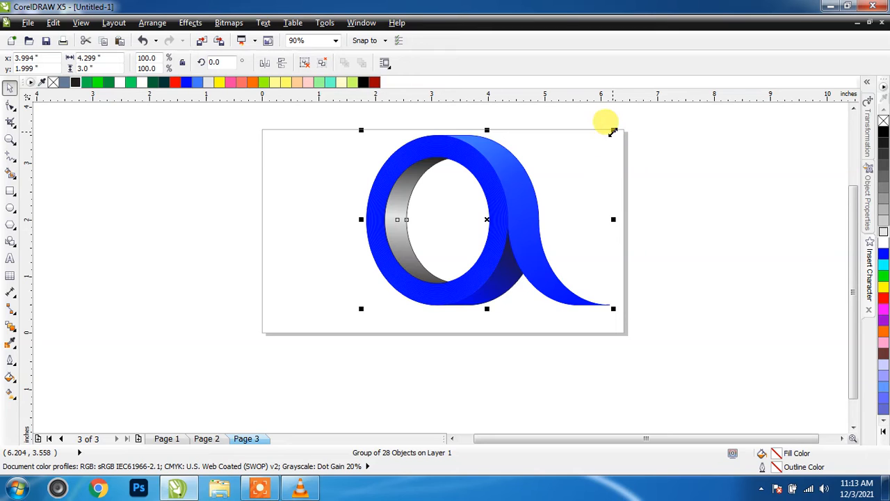
- Scale the grouped letter to 75% and place two copies of it side by side on the page
drag(612, 132, 553, 173)
drag(453, 243, 381, 248)
click(763, 228)
click(534, 233)
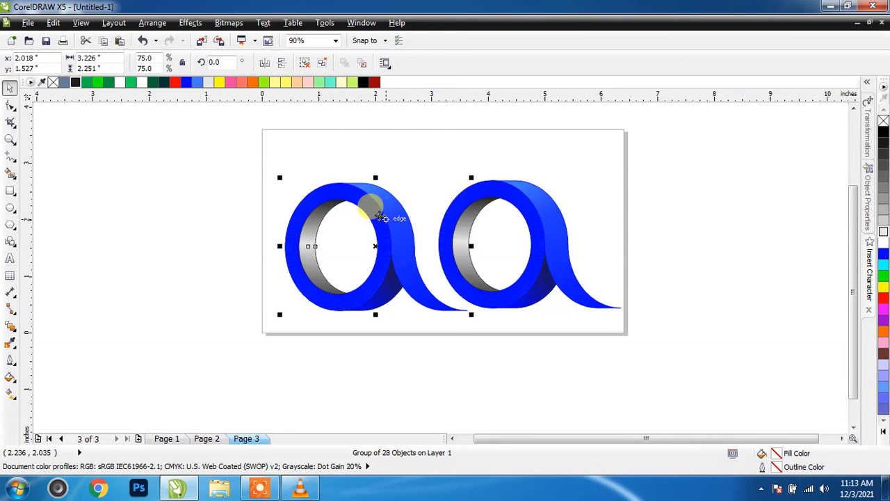
- Ungroup the left letter and recolour its ribbon tail's fountain fill from pink (#FF0066) at the upper end to red at the lower end
click(306, 65)
click(724, 195)
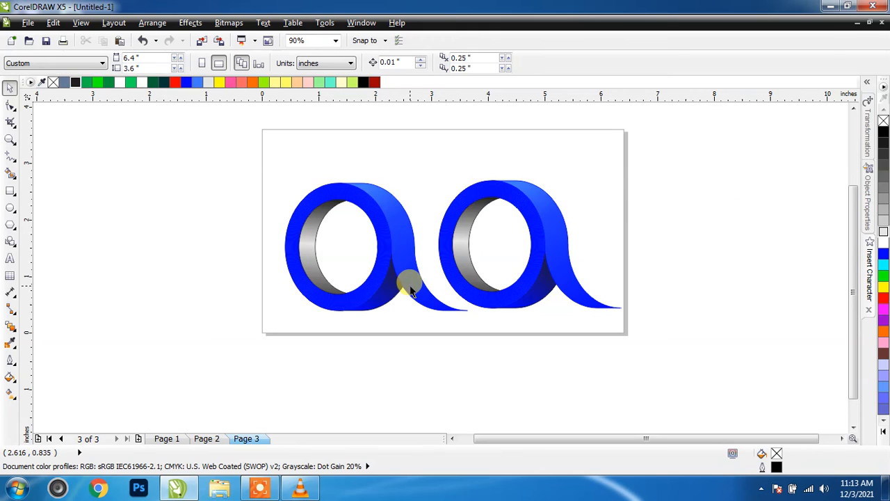
click(410, 292)
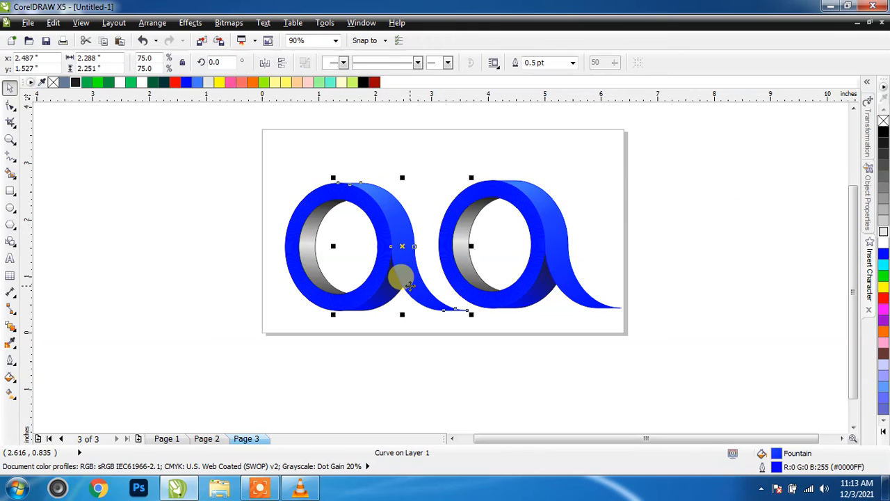
click(11, 393)
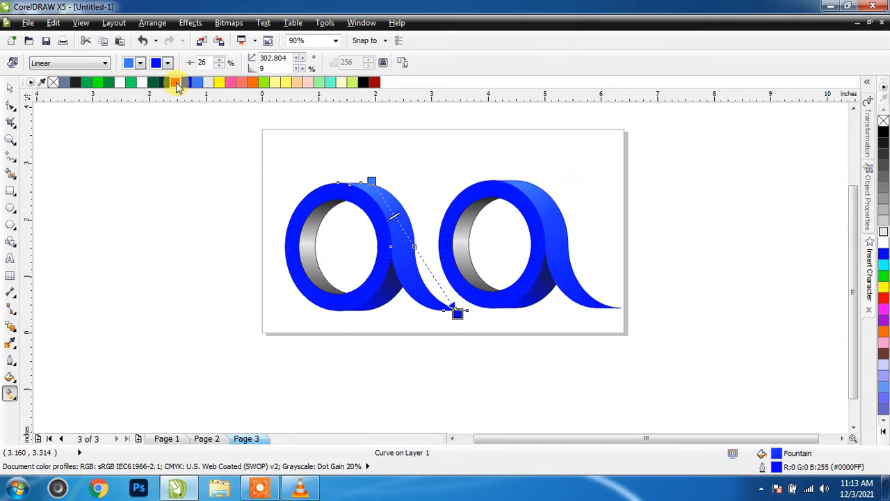
drag(178, 85, 457, 313)
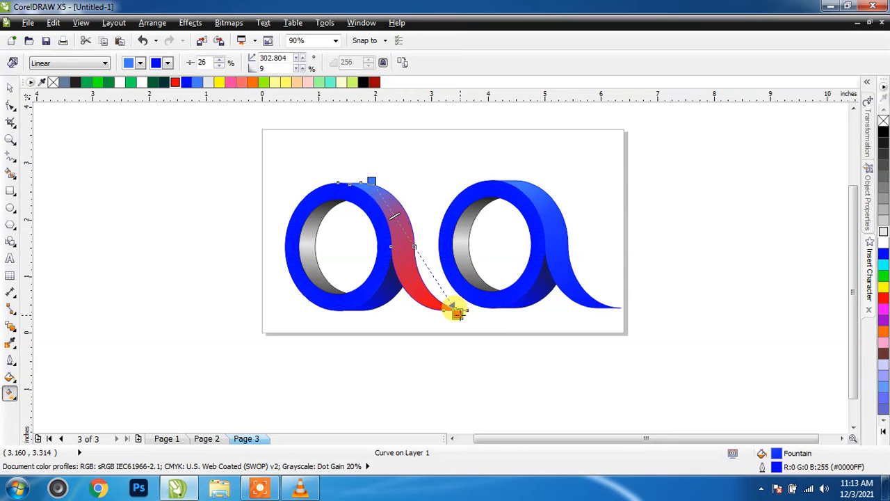
click(884, 432)
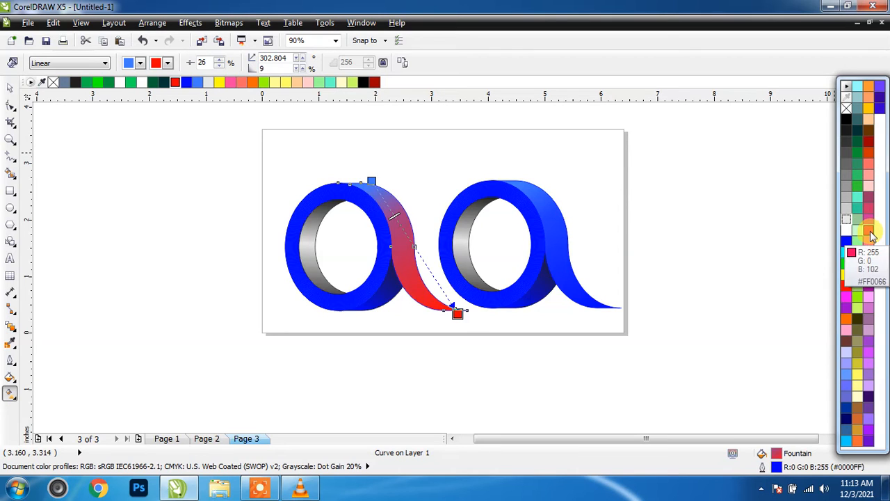
drag(869, 231, 366, 179)
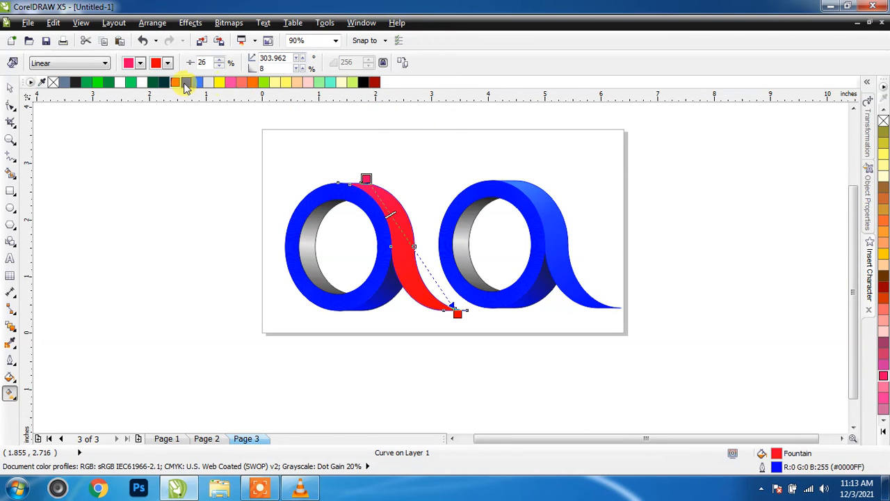
- Give the recoloured ribbon tail a dark red (#9A0000) outline and deselect it
right_click(375, 84)
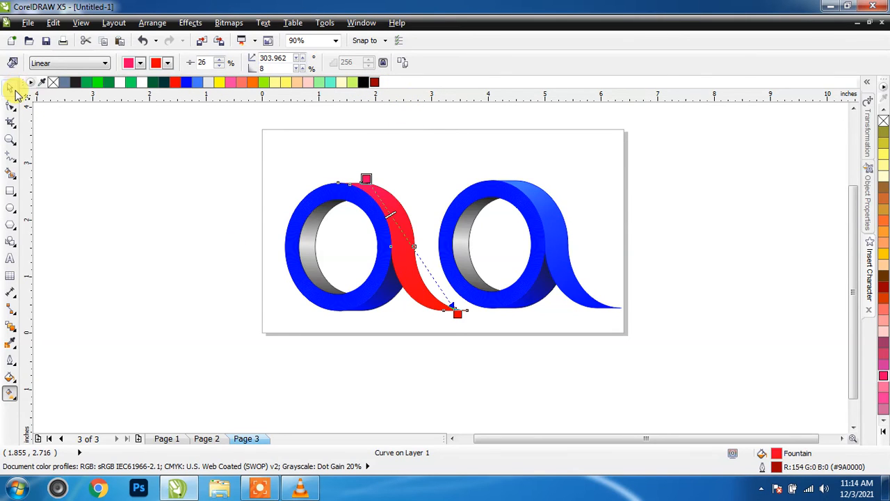
click(12, 89)
click(278, 234)
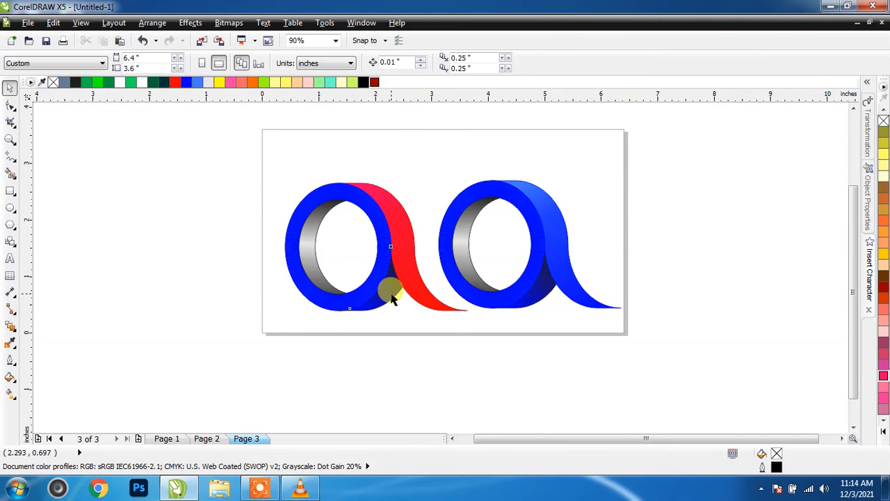
- Change the blue start colour of the left letter's shaded lower band to red in its fountain fill, then deselect the band
click(391, 298)
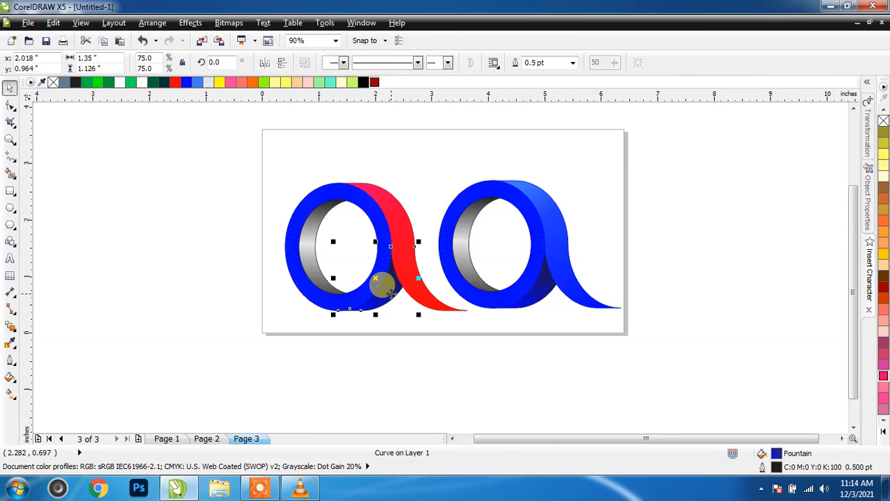
click(15, 395)
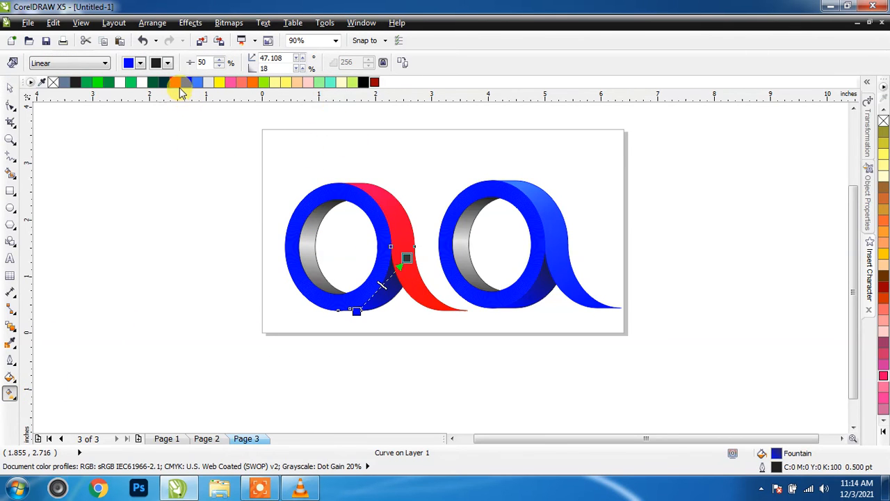
drag(175, 83, 356, 312)
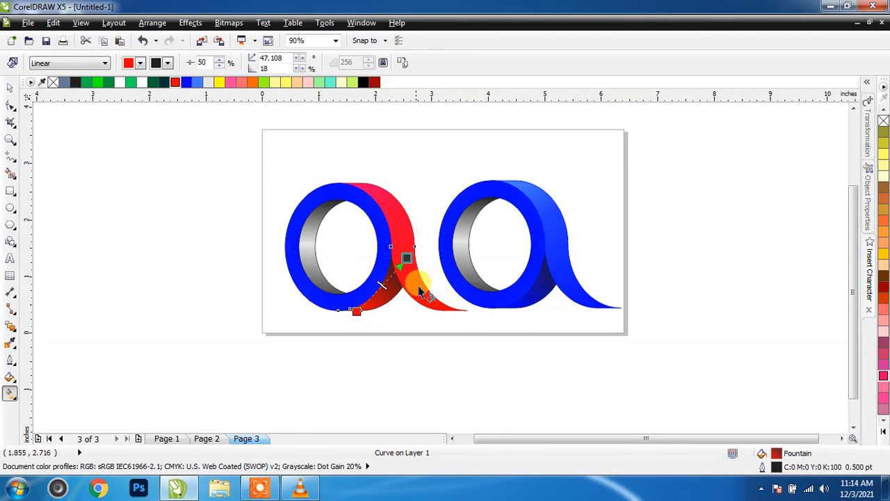
click(10, 92)
click(403, 327)
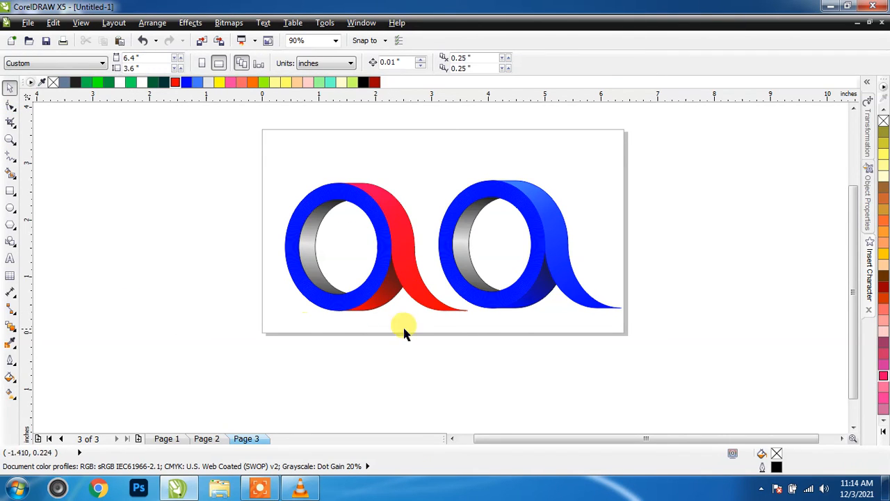
- Fill all the left letter's ring objects with red (#FF0000) and outline them in dark red (#9A0000)
drag(221, 151, 397, 326)
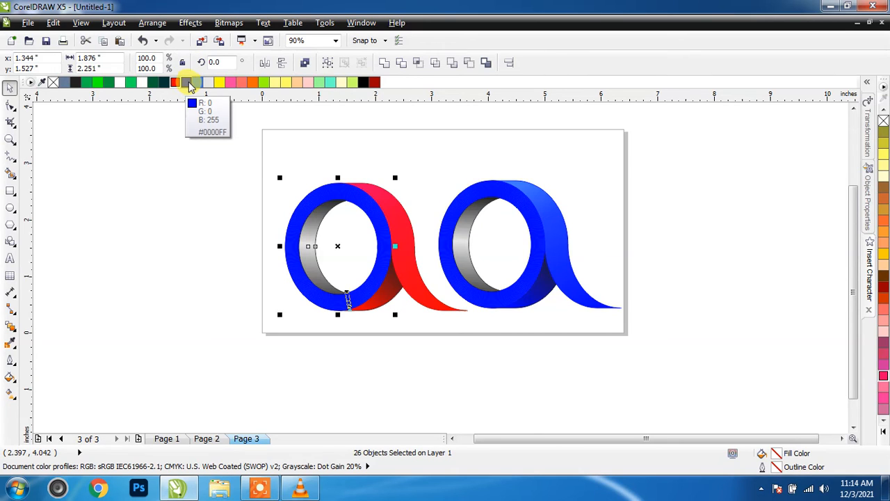
click(177, 82)
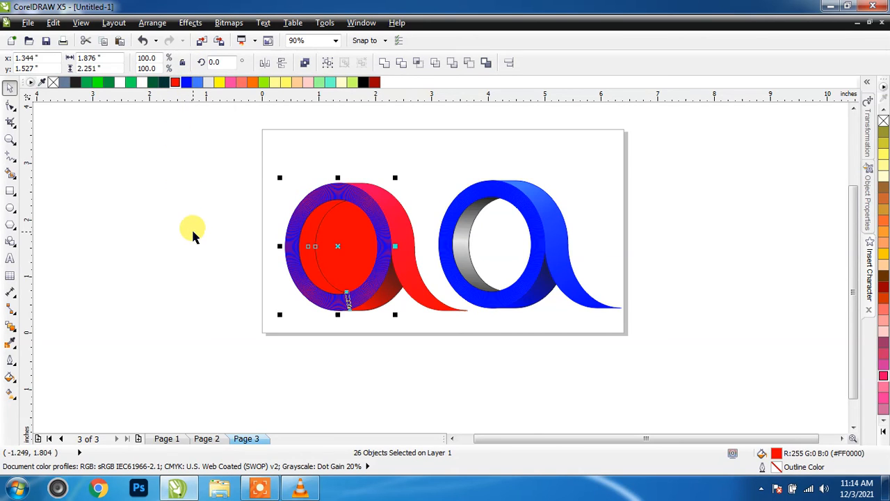
right_click(374, 83)
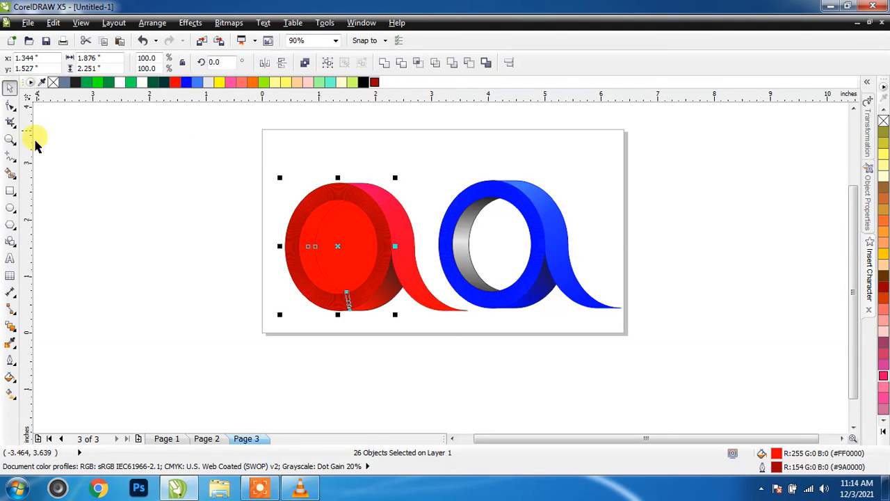
click(60, 189)
- Fill the inner oval of the red letter with pale yellow (#FFFFCC) and deselect it
click(353, 252)
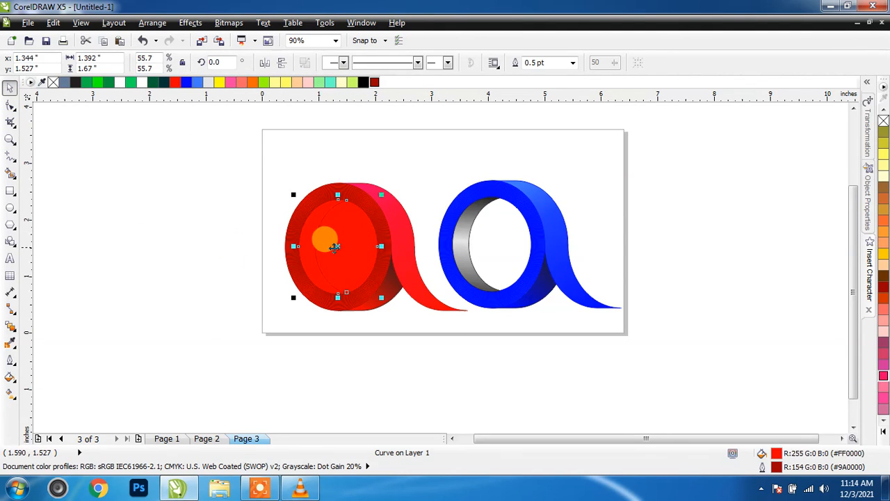
click(883, 434)
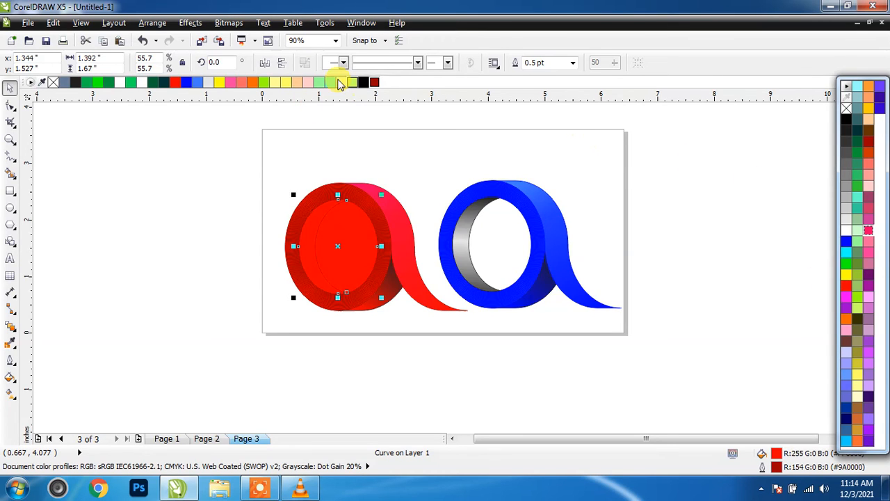
click(340, 82)
key(Escape)
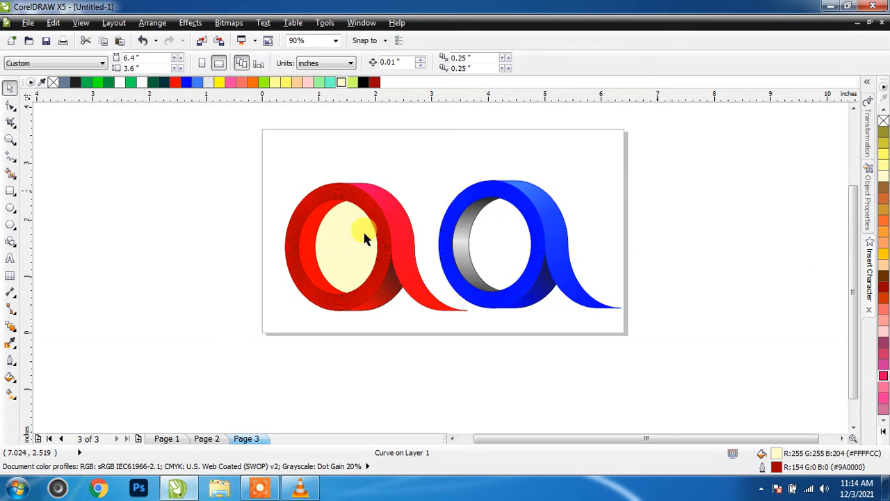
- Give the red letter's inner crescent a near-vertical linear fountain fill, black at both ends with light grey at the 54% position
click(312, 260)
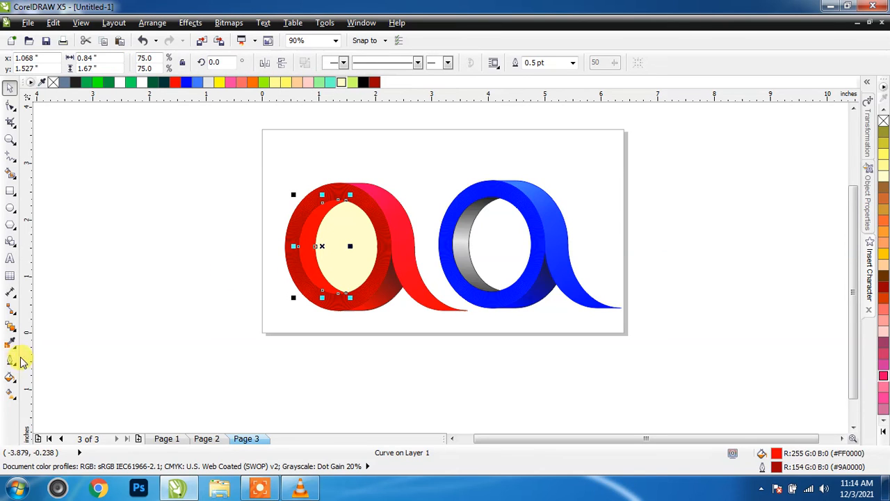
click(9, 393)
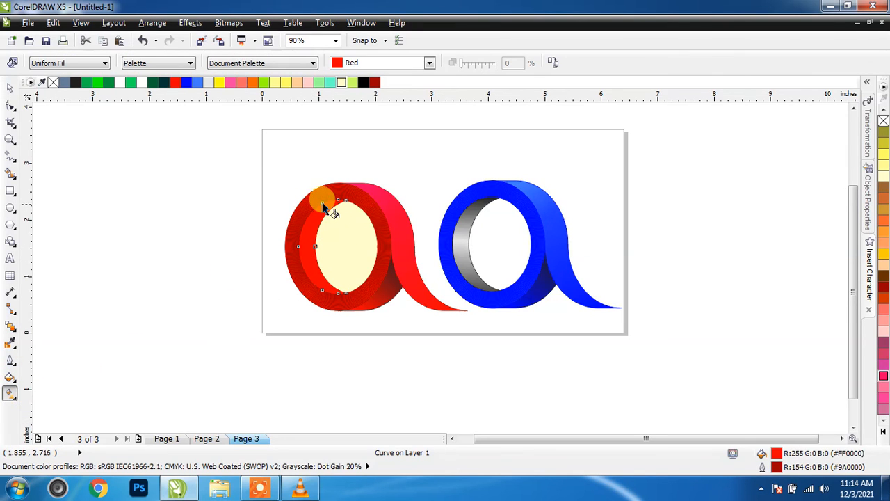
drag(332, 200, 330, 298)
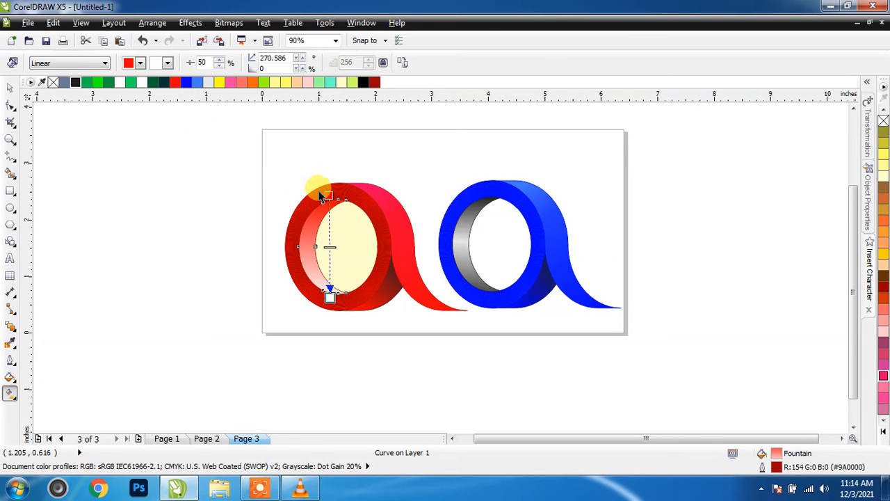
drag(329, 196, 328, 196)
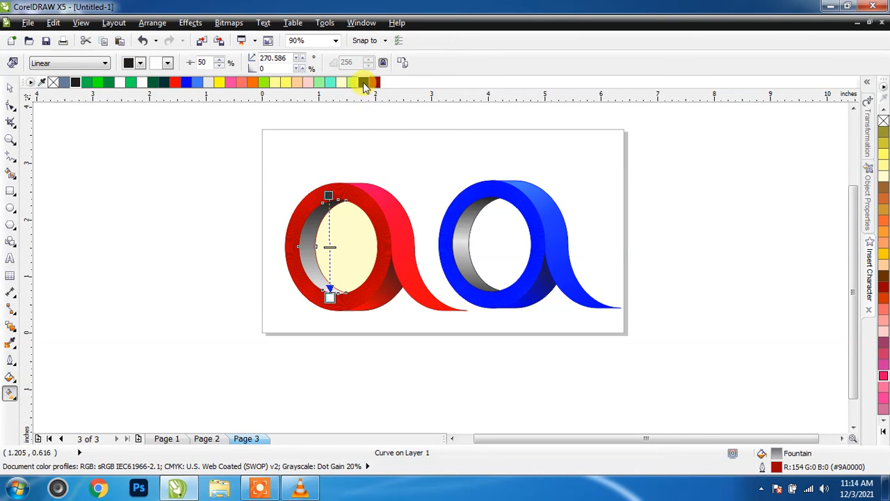
drag(365, 85, 330, 293)
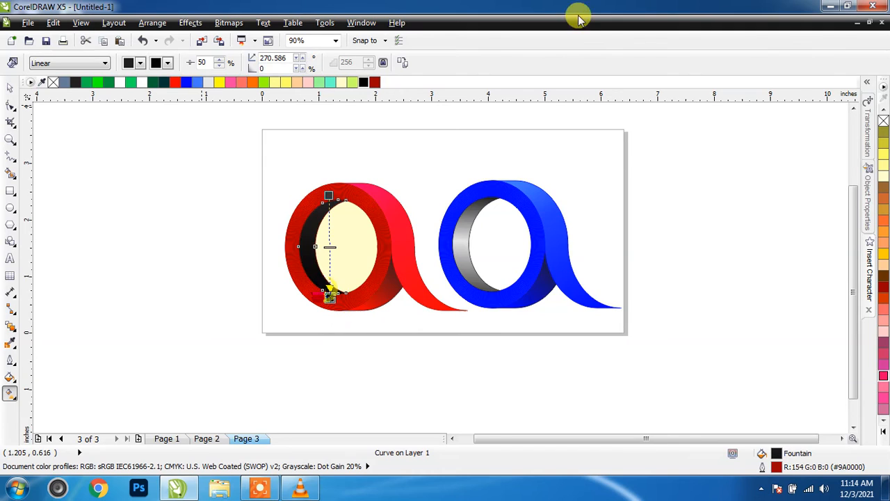
click(882, 434)
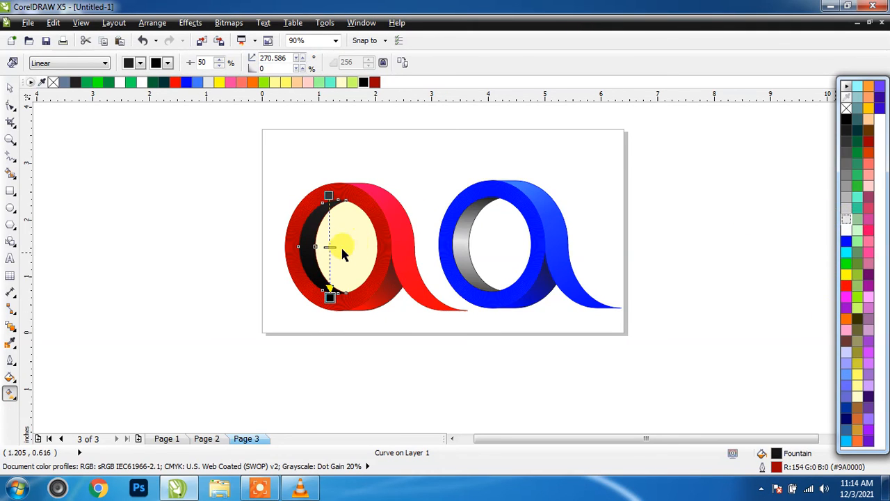
drag(340, 254, 328, 251)
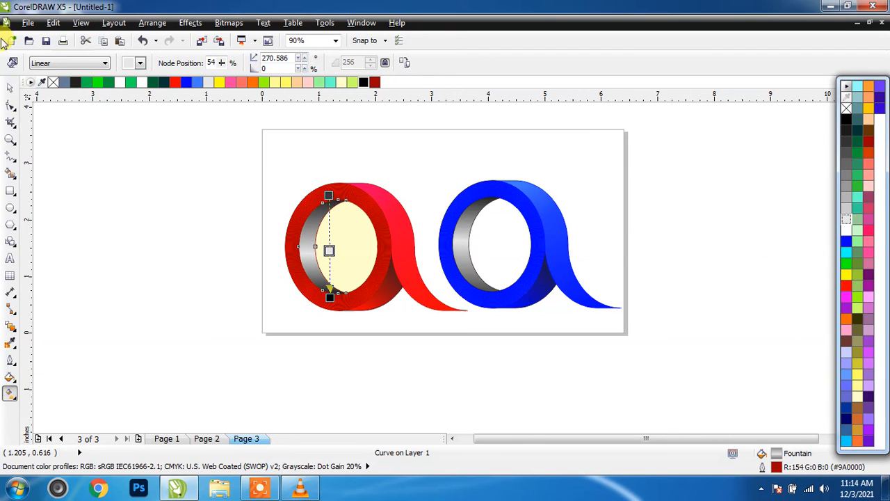
click(10, 86)
click(225, 247)
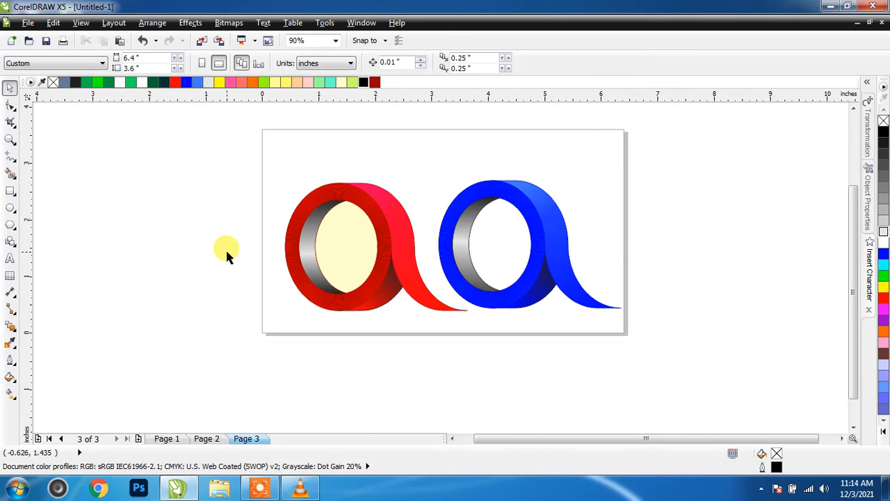
- Group all the objects of the red letter and deselect the group
drag(225, 165, 456, 336)
drag(477, 366, 478, 367)
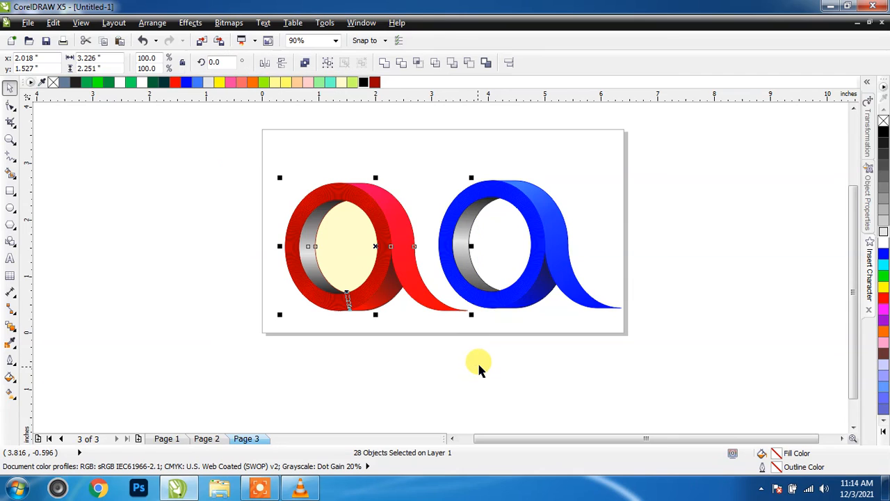
click(325, 63)
click(245, 273)
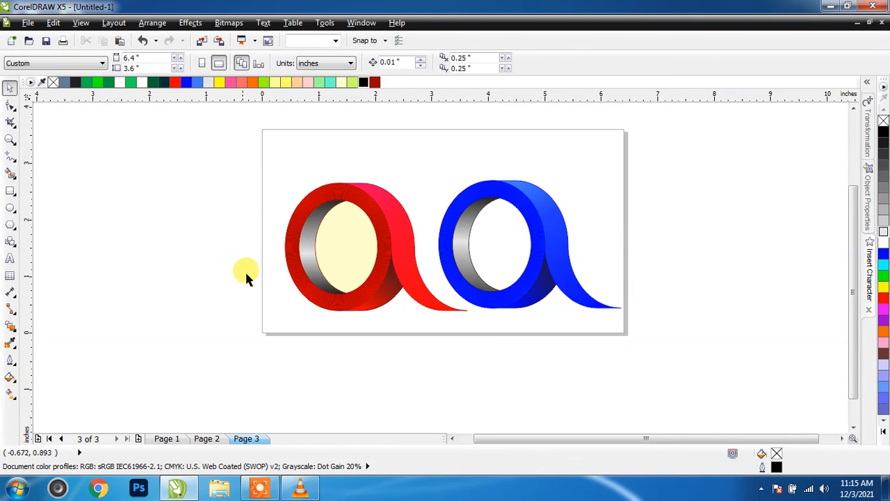
- Group the red and blue letters together, centre the group on the page and deselect it
drag(231, 147, 680, 365)
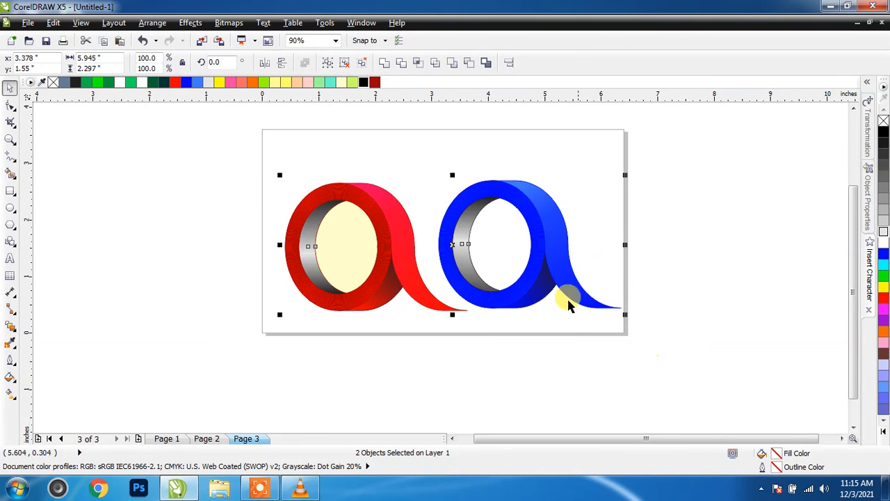
click(328, 62)
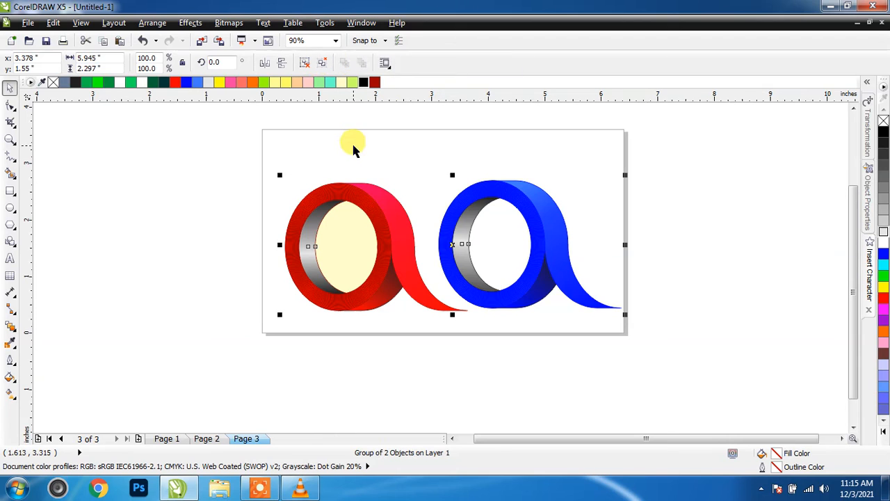
key(p)
click(695, 258)
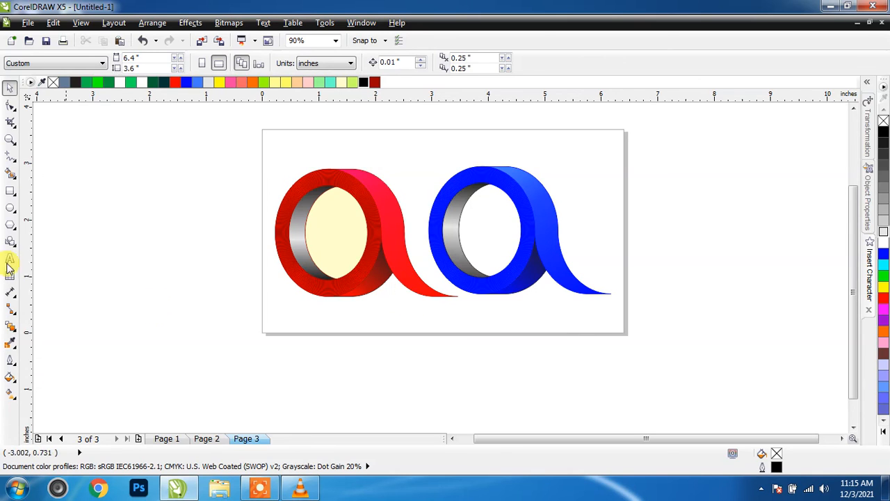
- Add a page-sized 6.4 × 3.6 inch background rectangle behind the letters and give it a radial fountain fill
double_click(10, 191)
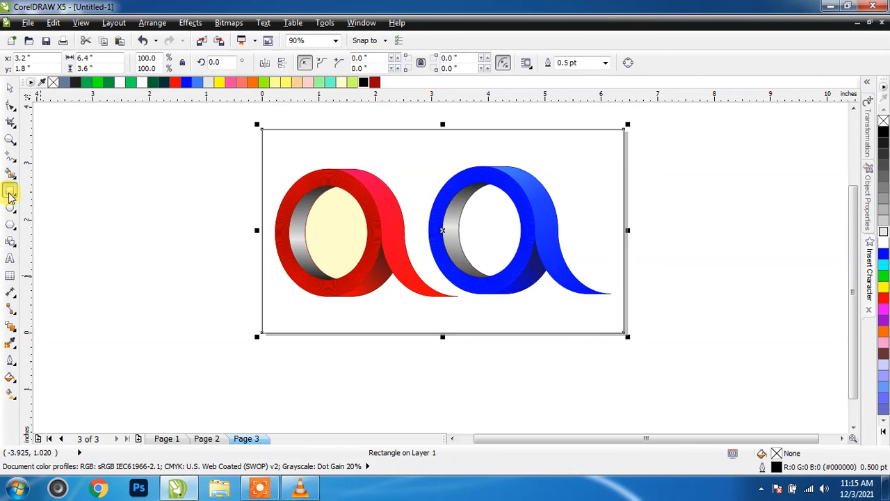
click(10, 391)
click(89, 64)
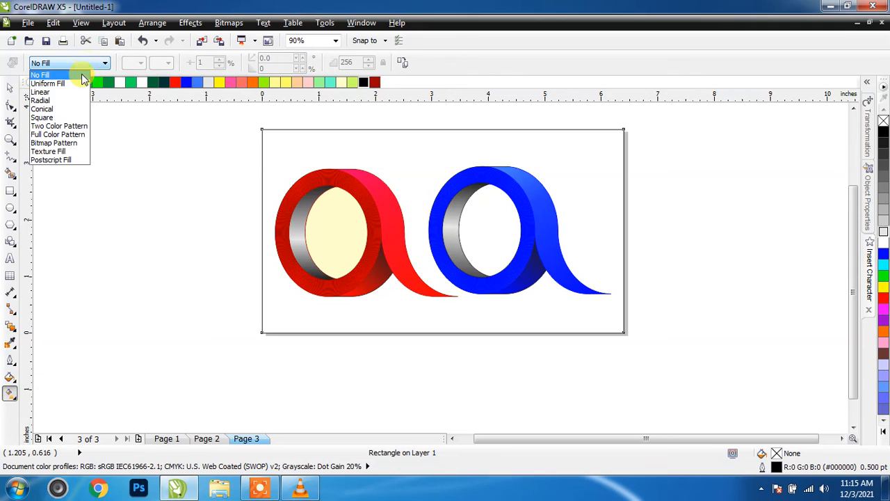
click(61, 103)
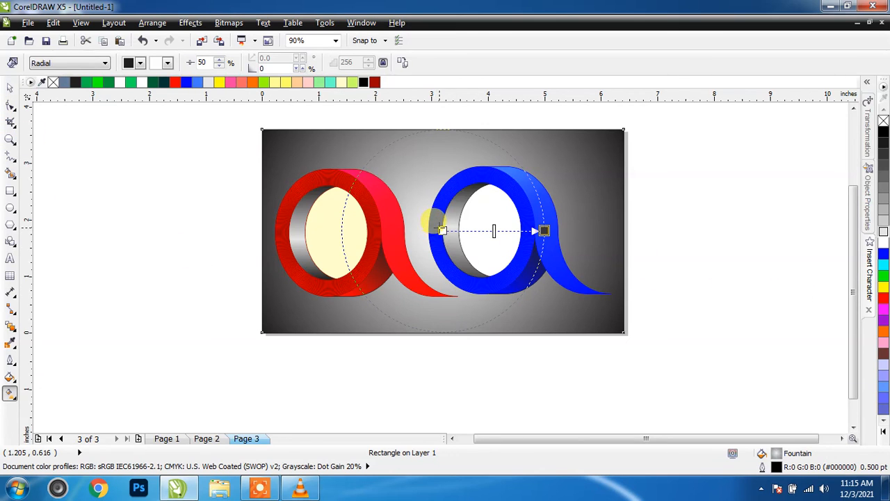
- Extend the background's radial fill beyond the page edge, add a white colour node at the 40% position, and deselect the rectangle
drag(544, 230, 650, 230)
drag(884, 240, 441, 240)
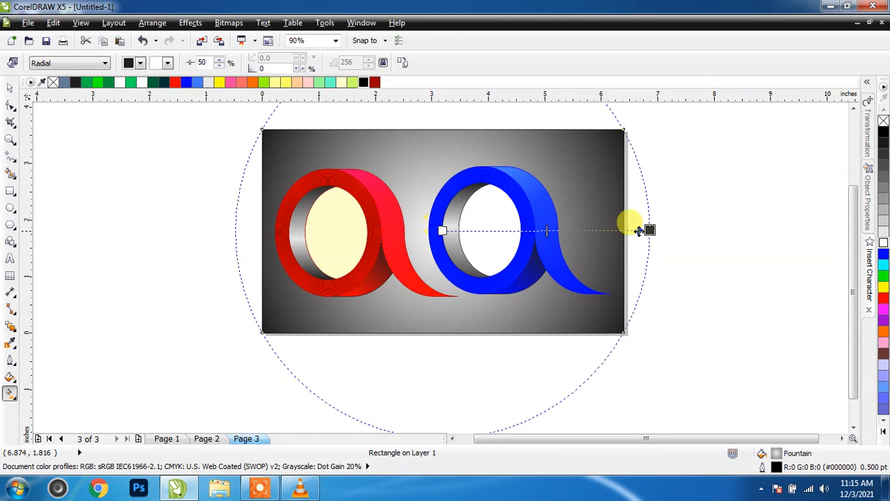
drag(881, 244, 566, 230)
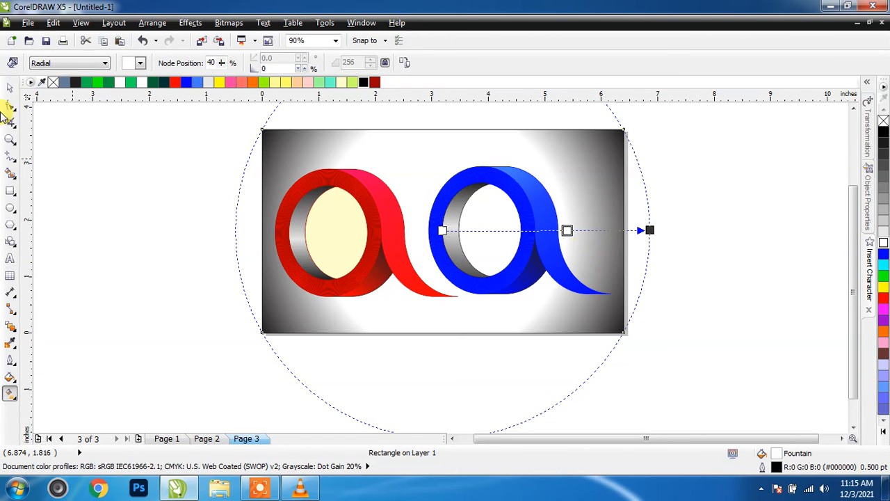
click(11, 89)
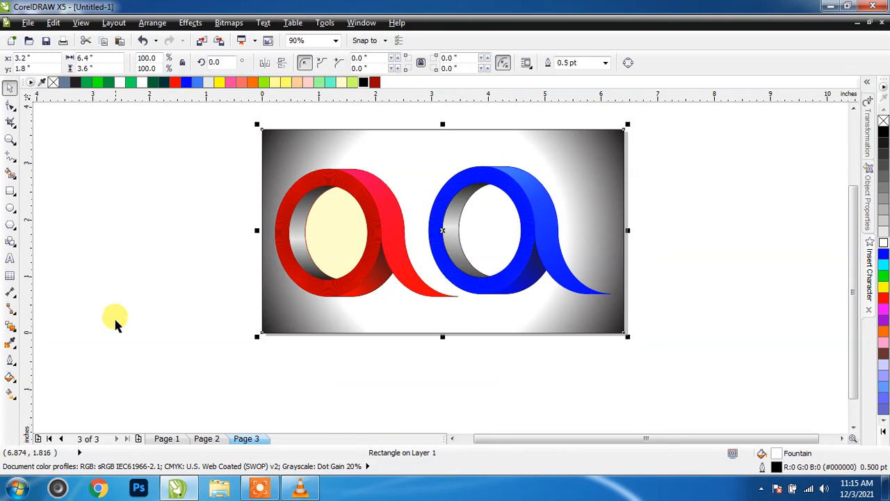
click(176, 319)
- Examine the finished page with both letters up close and in full-screen preview, with nothing selected
click(304, 238)
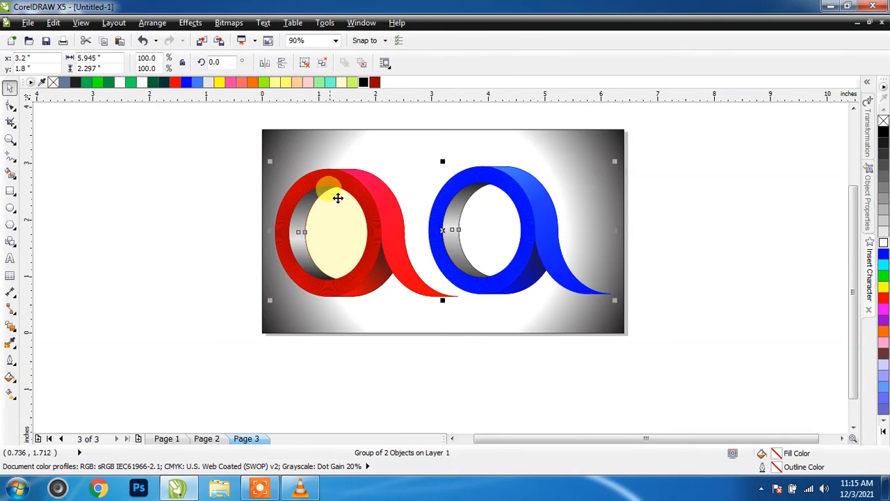
click(159, 292)
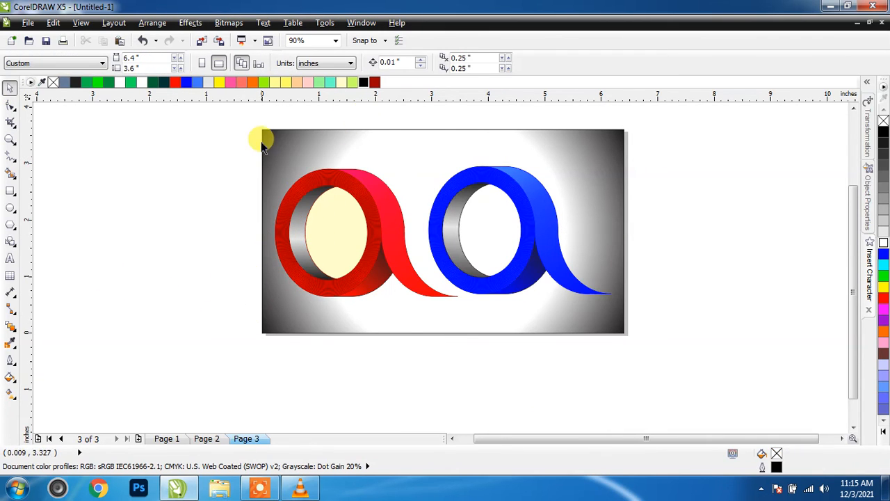
key(z)
drag(251, 122, 628, 341)
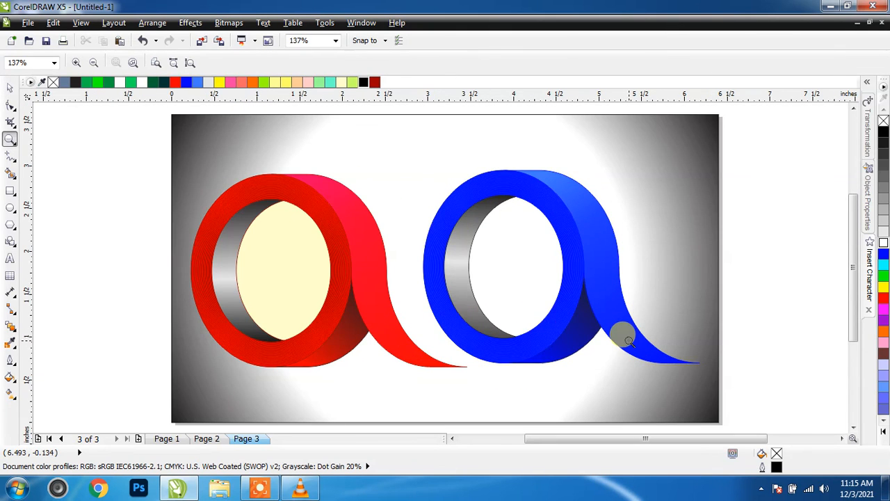
key(F9)
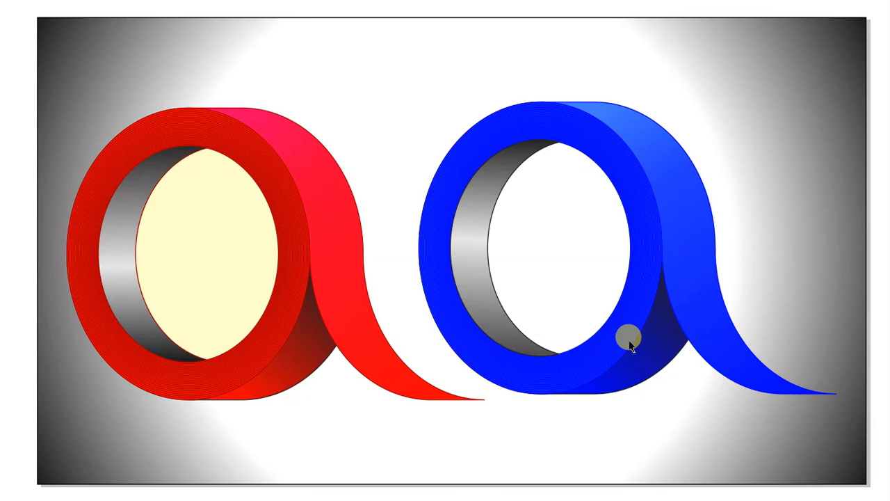